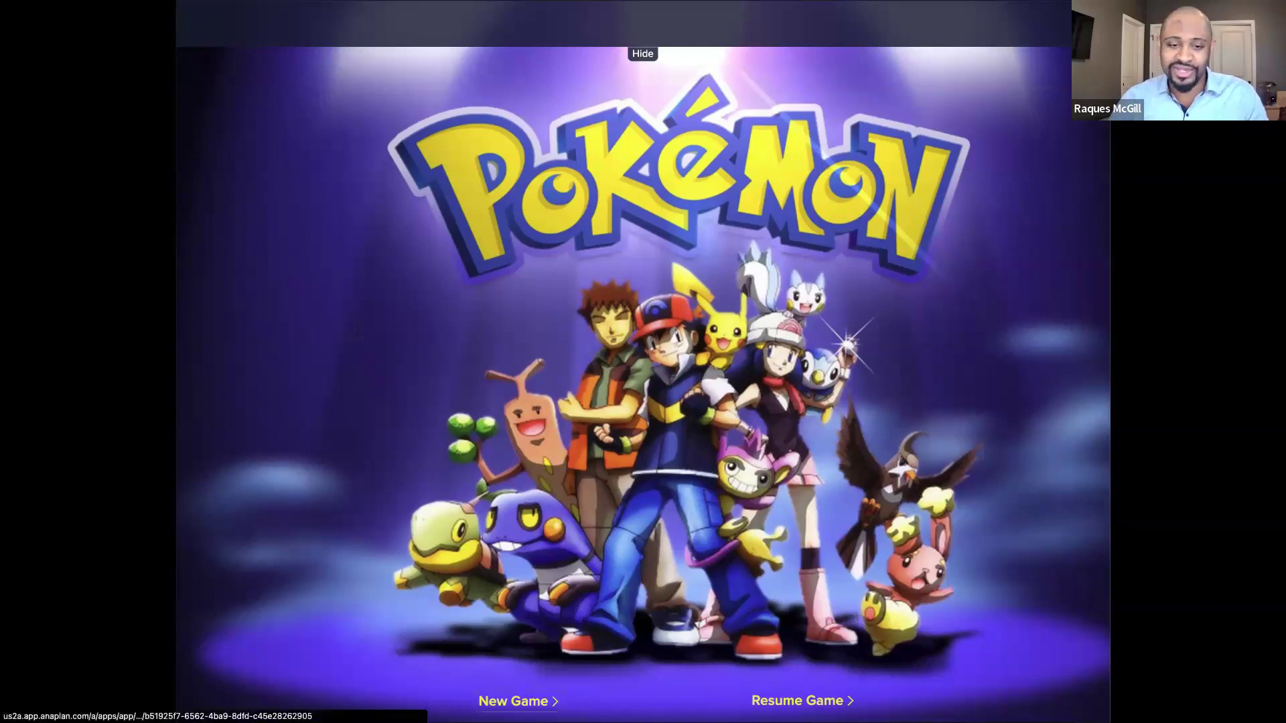
- Open the new game page and review the registered users' battle records, user creation and unfinished games sections
click(543, 703)
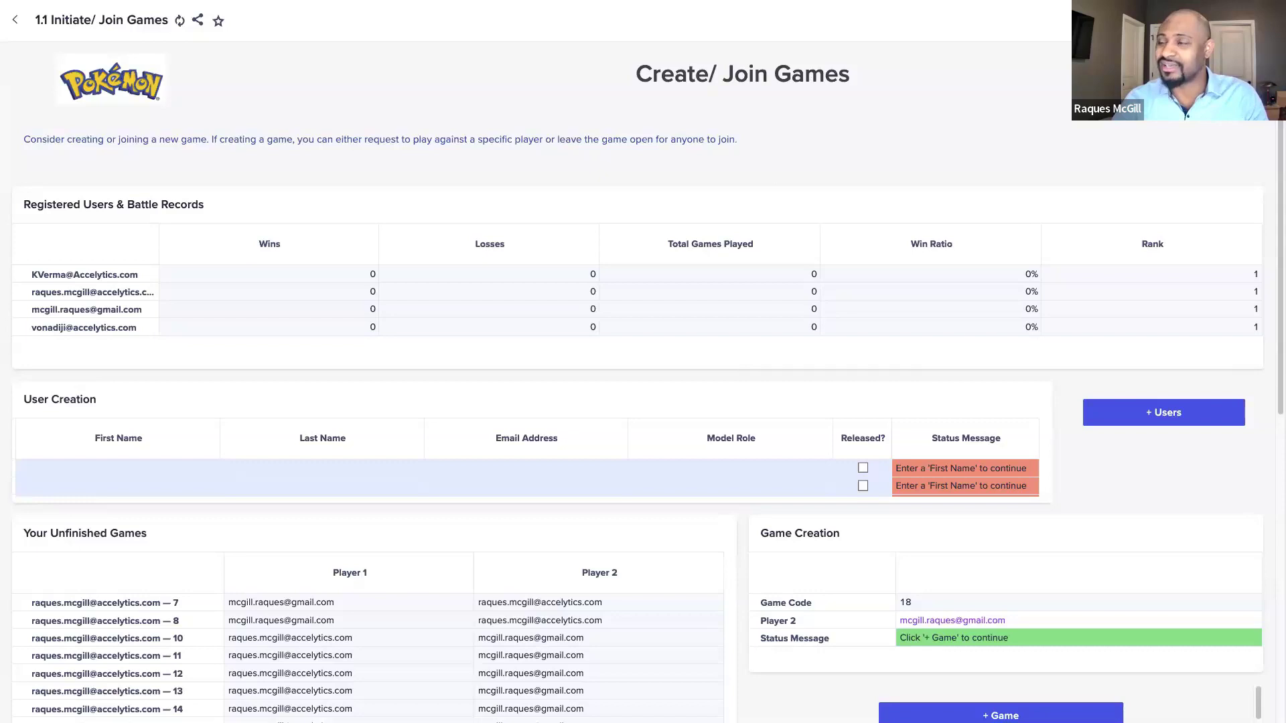
scroll(1071, 433, down, 1)
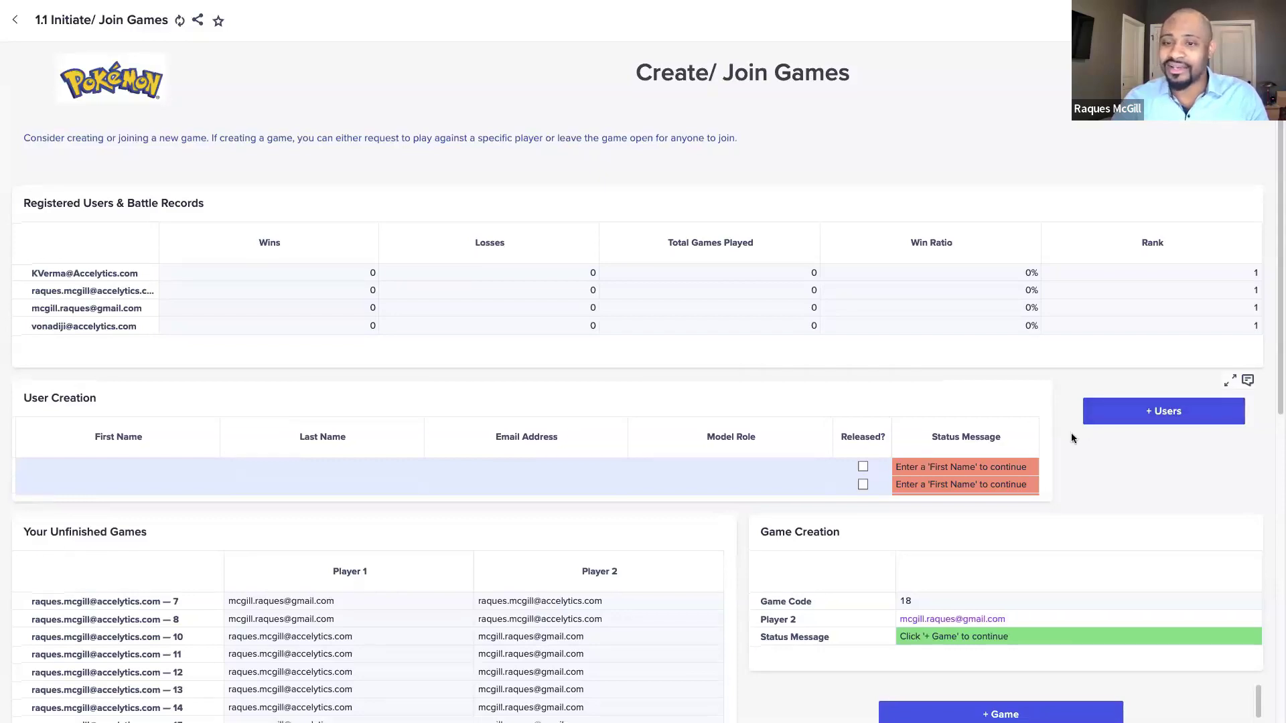
scroll(1071, 433, down, 2)
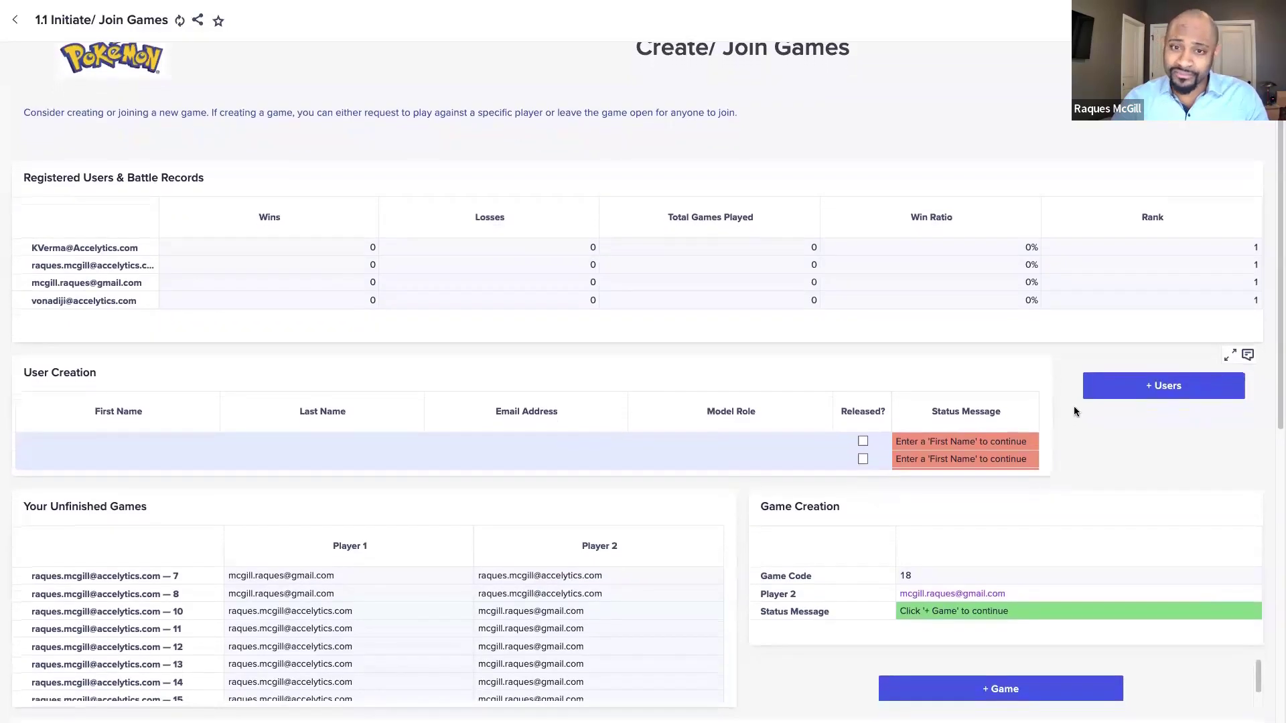
scroll(697, 485, down, 2)
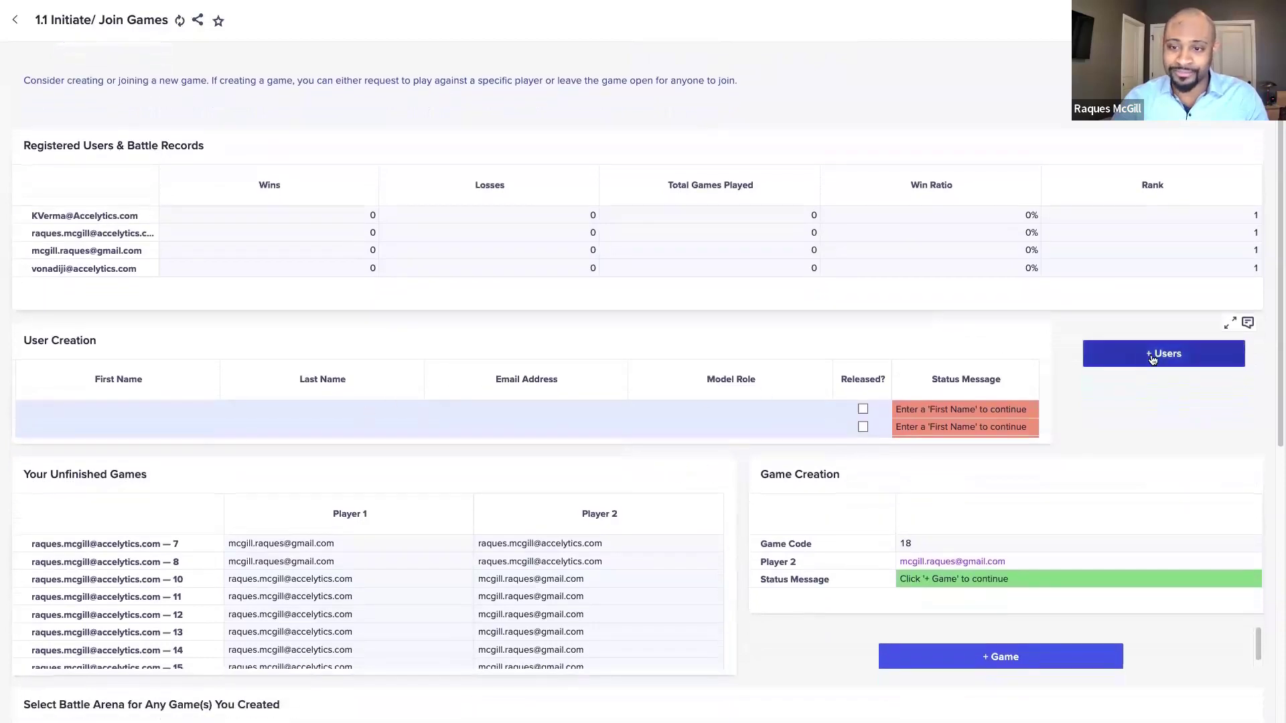
scroll(738, 458, down, 3)
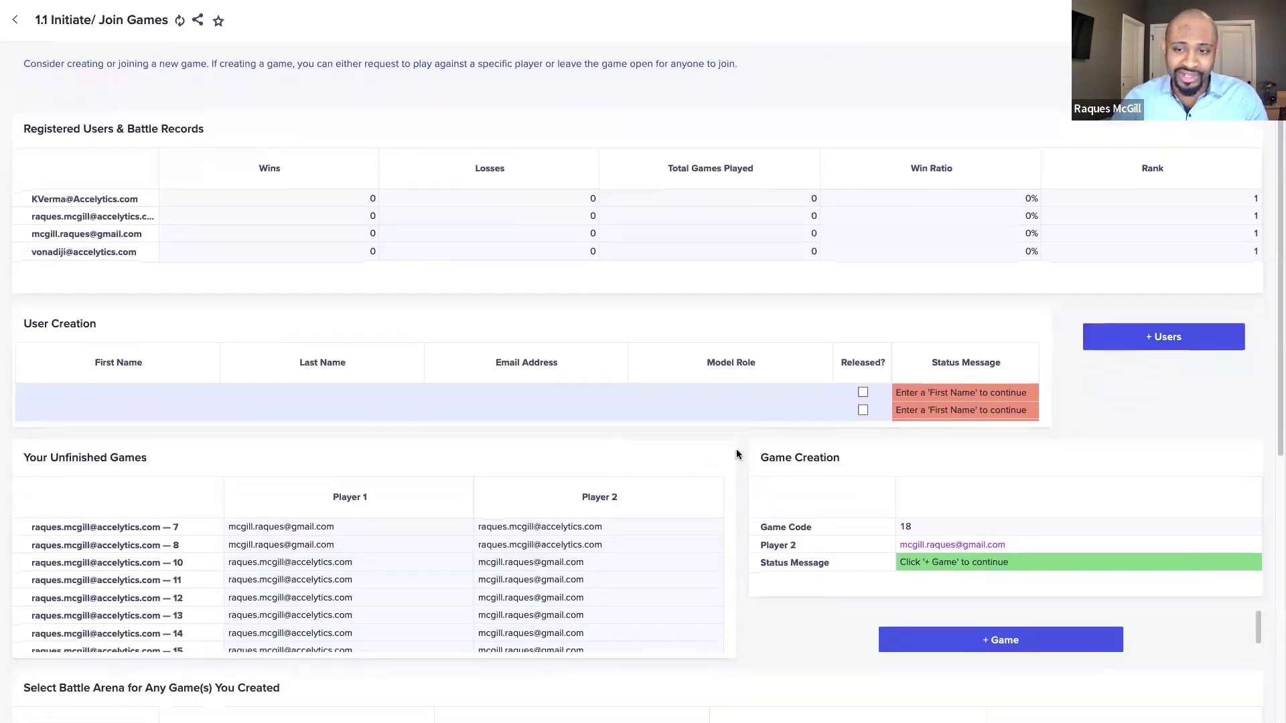
scroll(734, 437, down, 1)
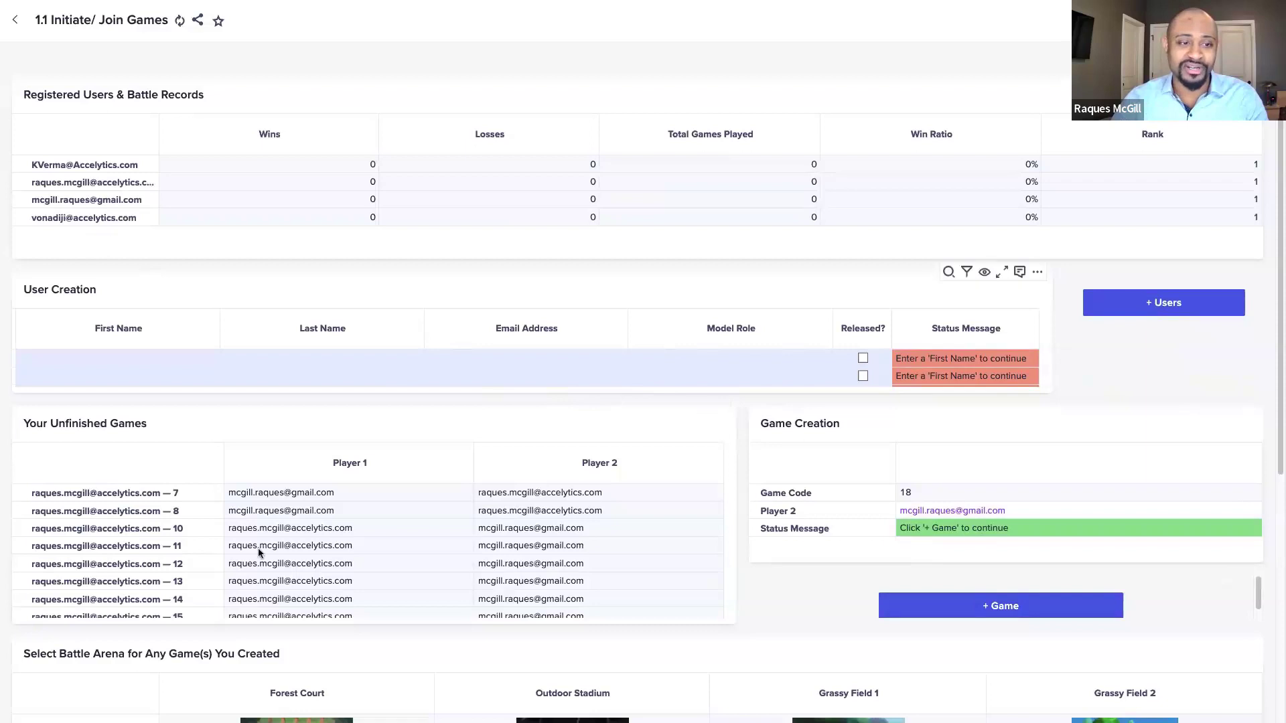
scroll(158, 512, down, 1)
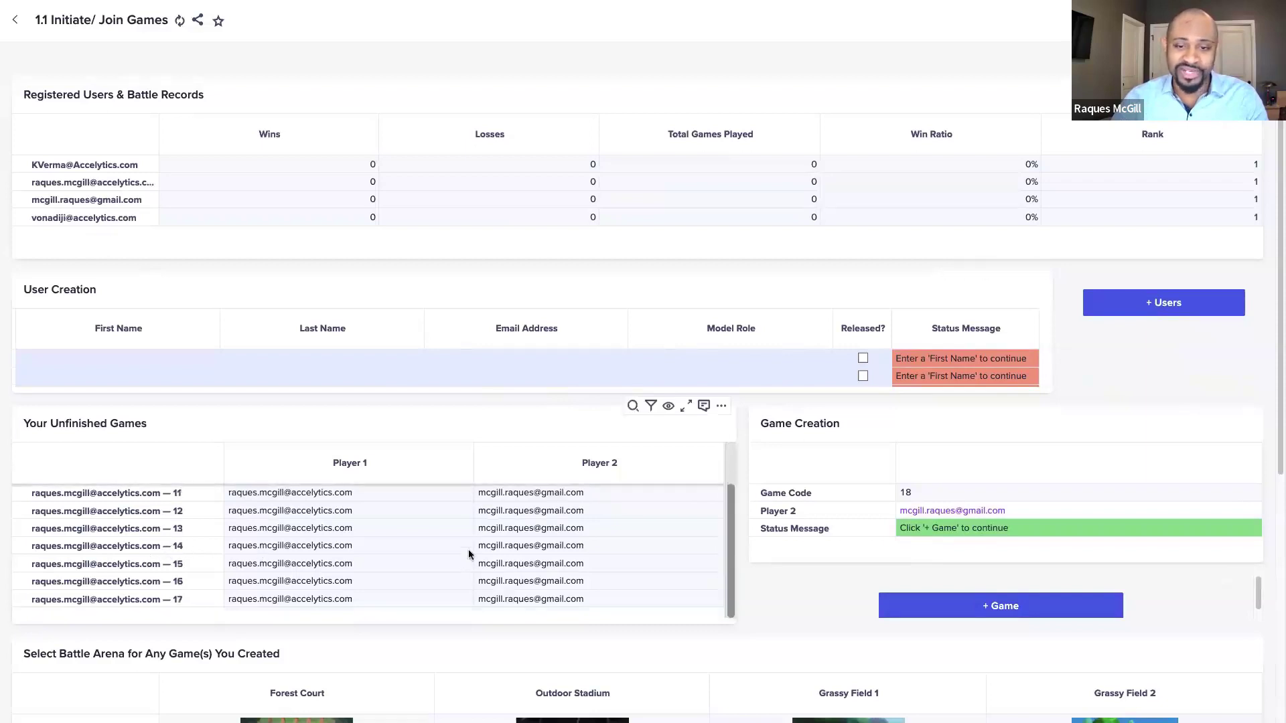
scroll(737, 542, down, 2)
scroll(734, 539, down, 3)
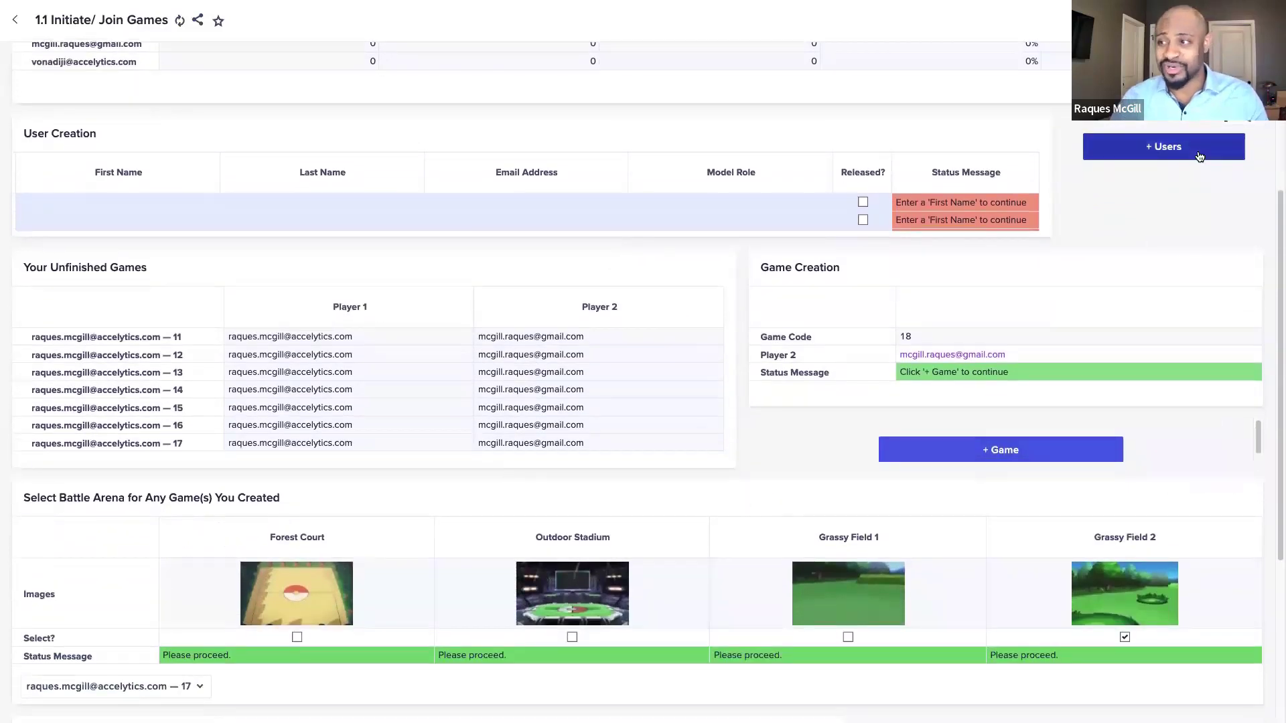
- Examine the battle arena choices for the created games and the pending Join Game(s) requests
scroll(738, 448, down, 2)
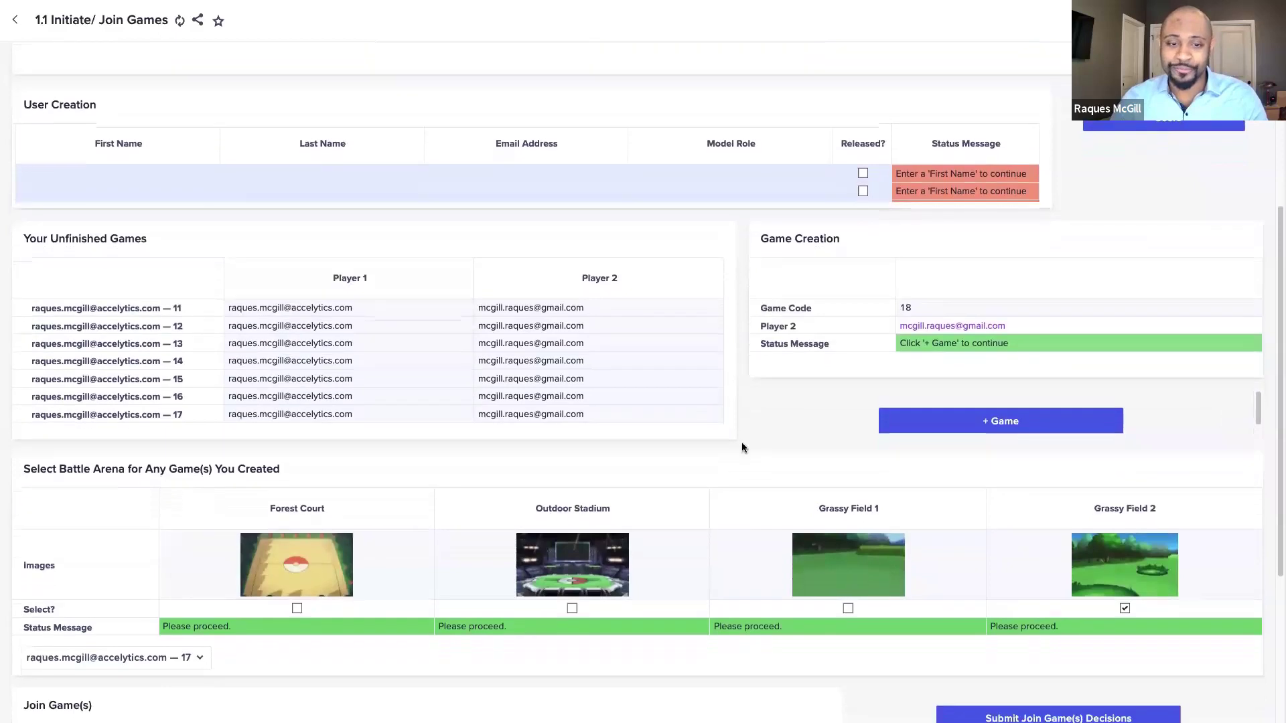
scroll(757, 424, down, 1)
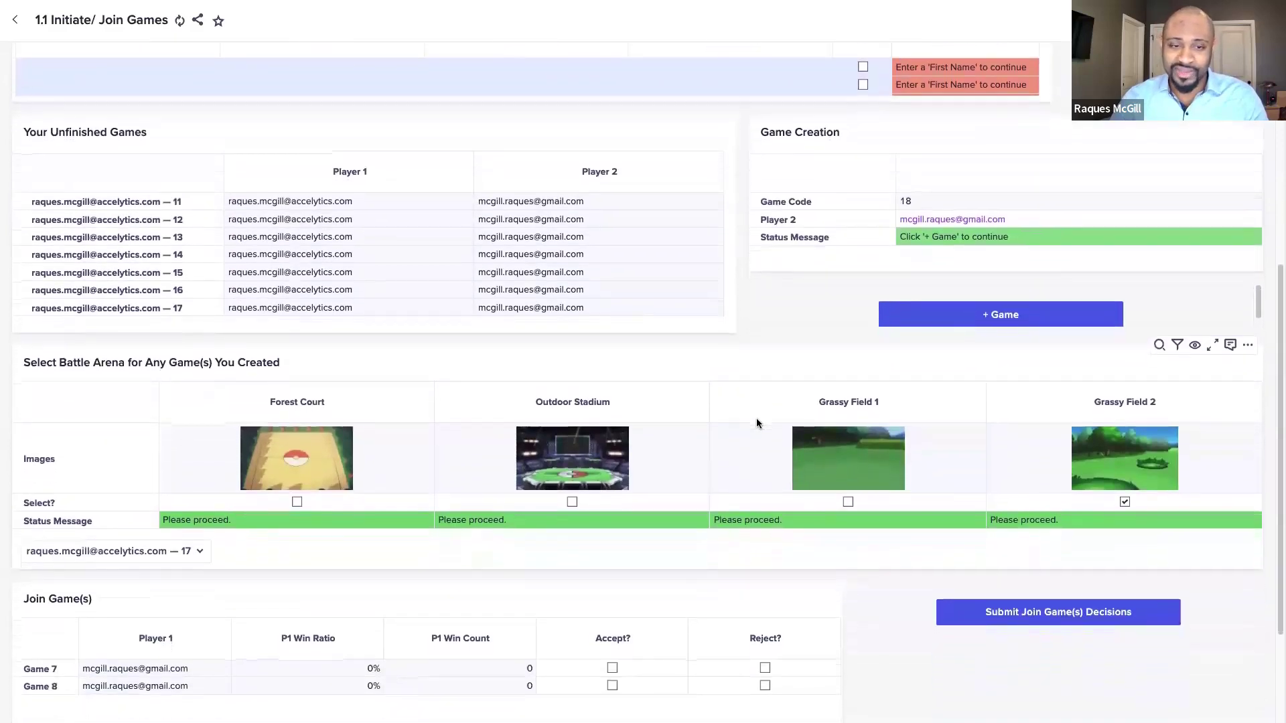
scroll(879, 553, down, 1)
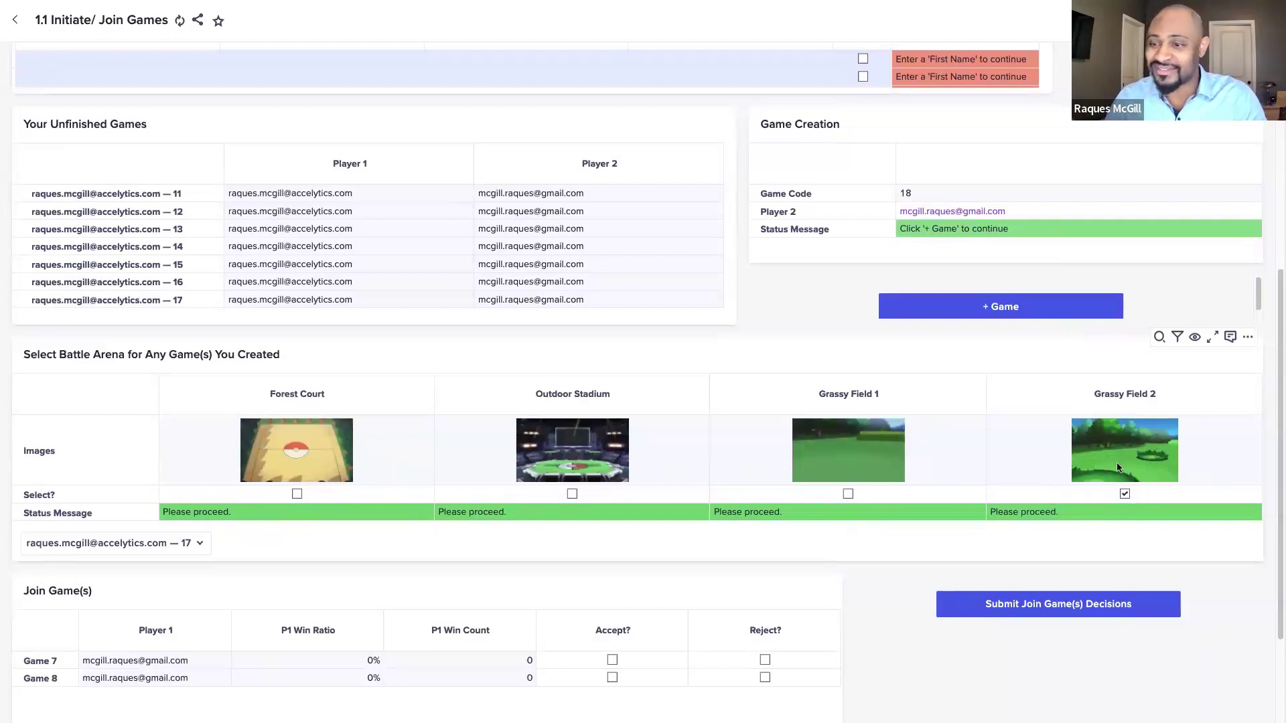
scroll(1112, 468, down, 1)
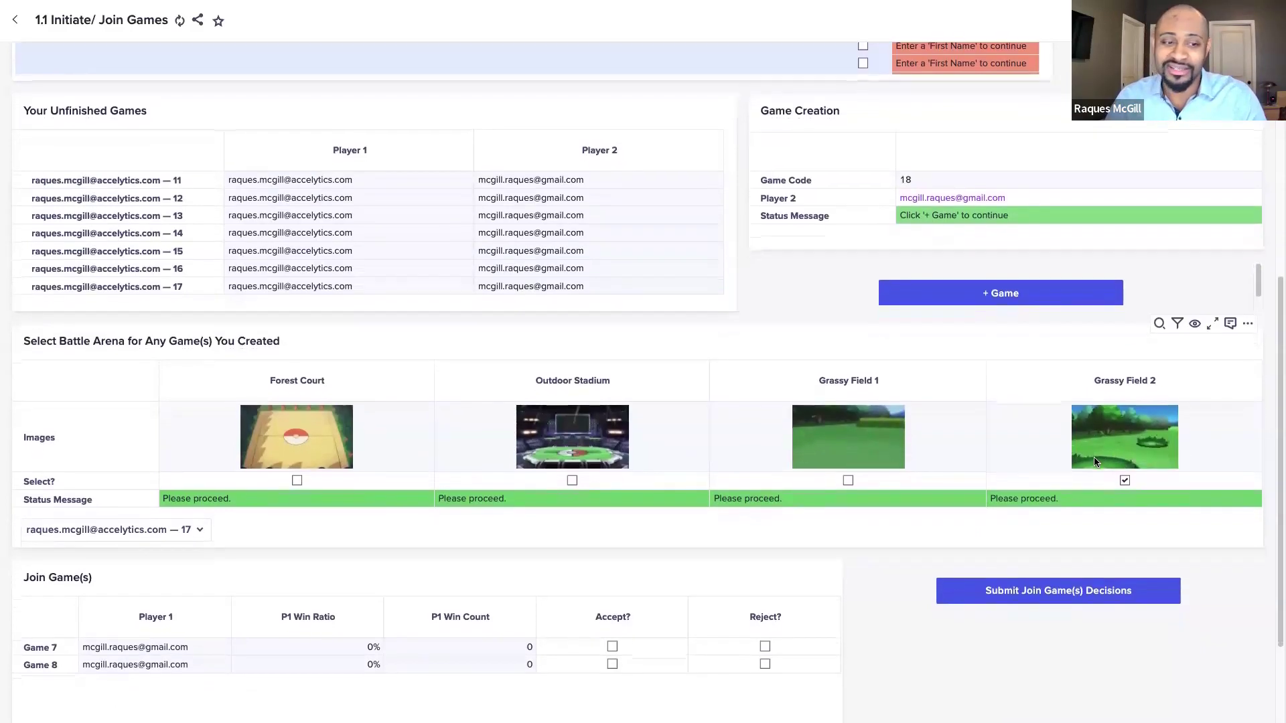
scroll(1095, 463, down, 3)
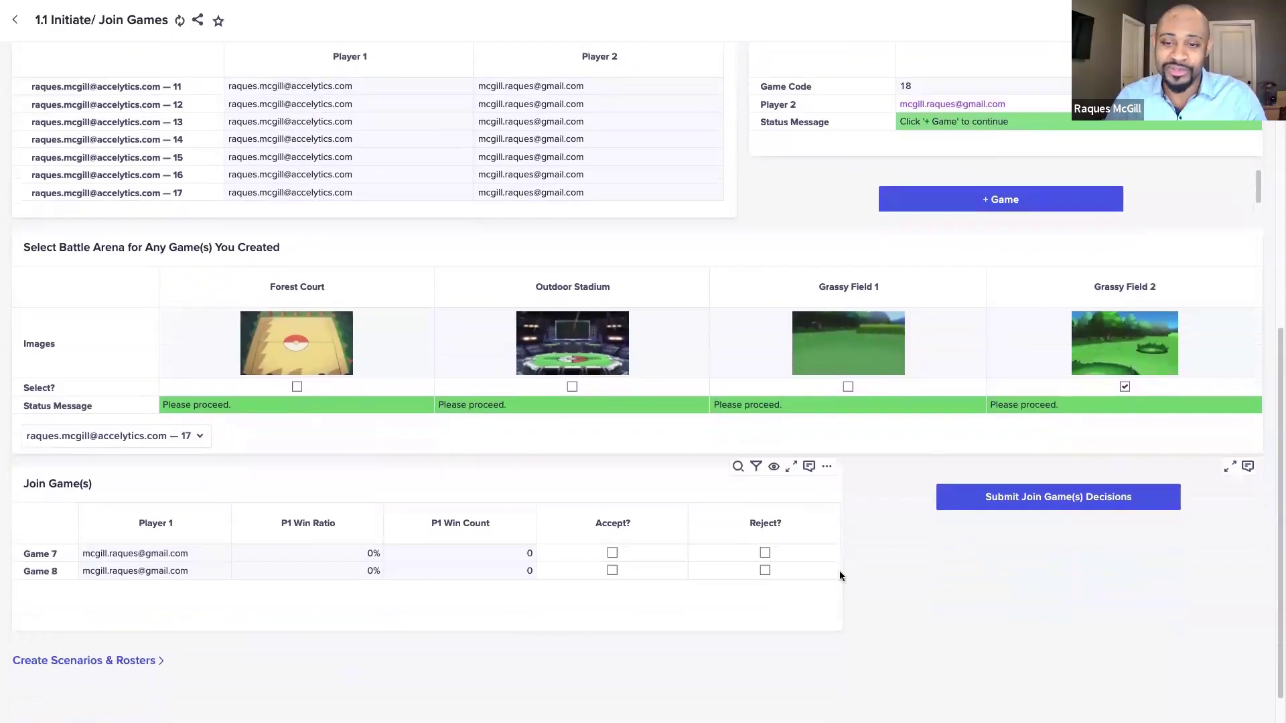
- Go to the scenarios and rosters page and select the Legendary Birds scenario under Scenario Maintenance
click(128, 661)
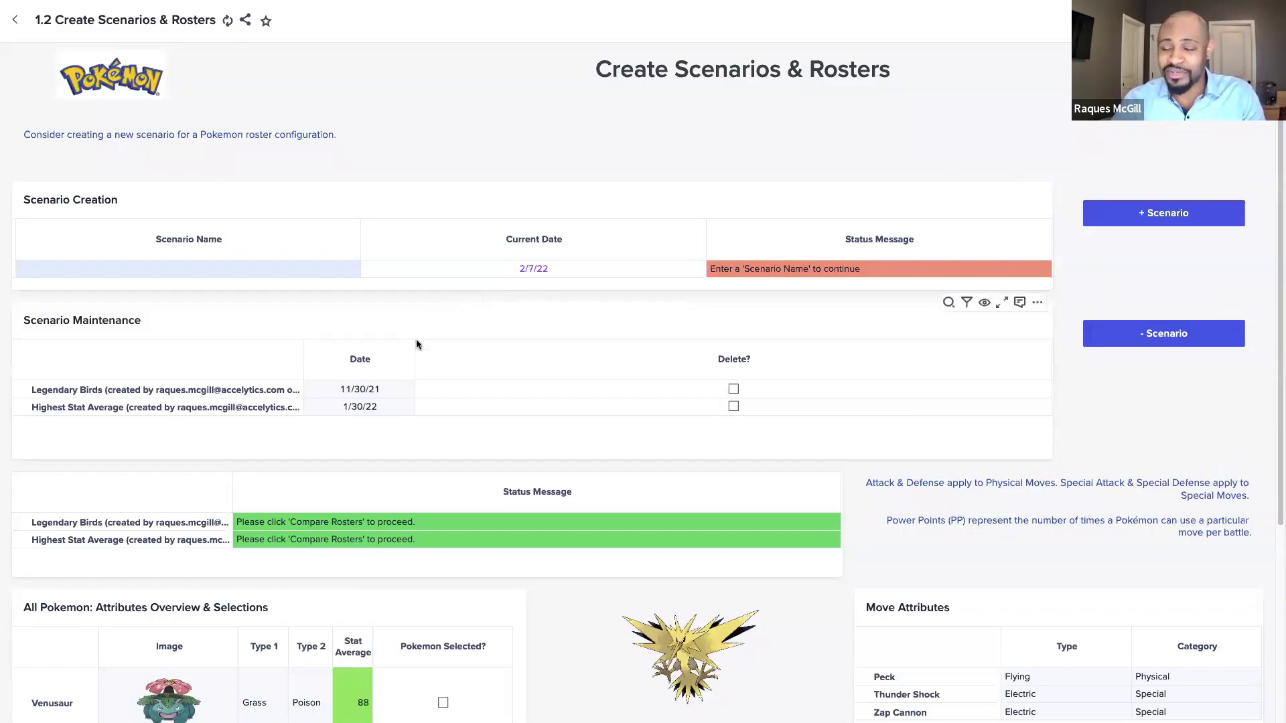
scroll(451, 365, down, 1)
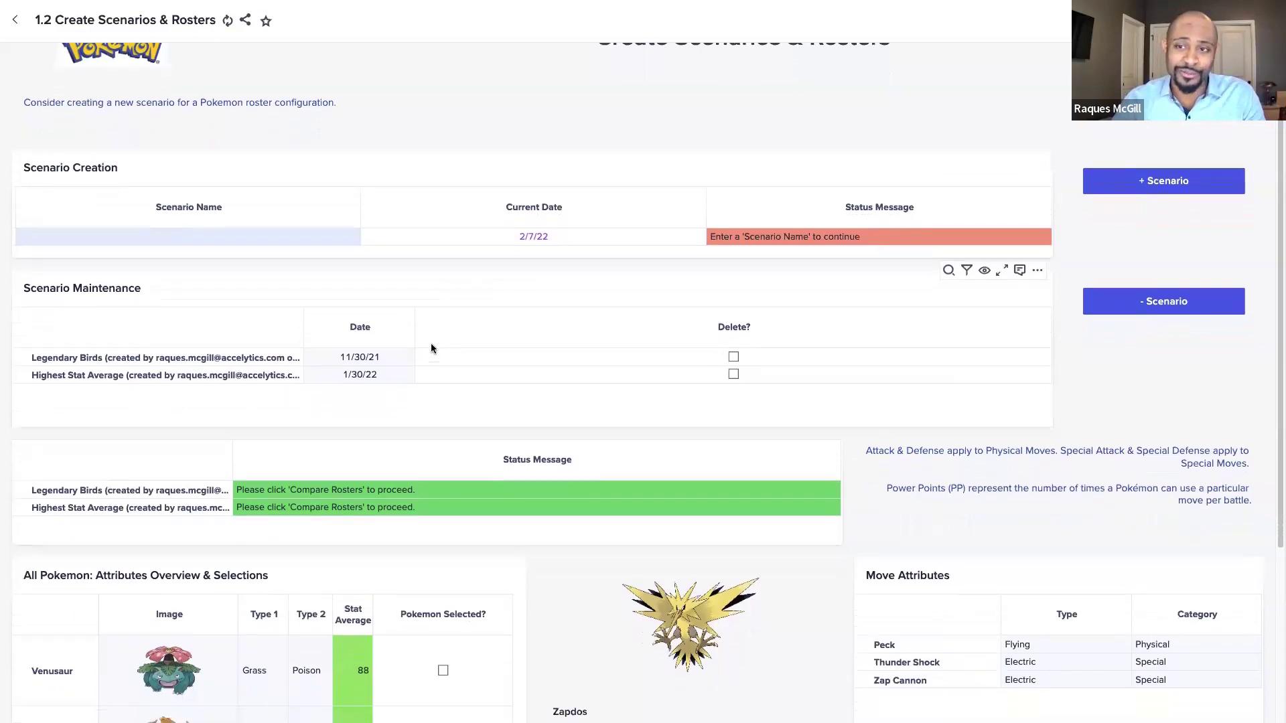
click(1141, 189)
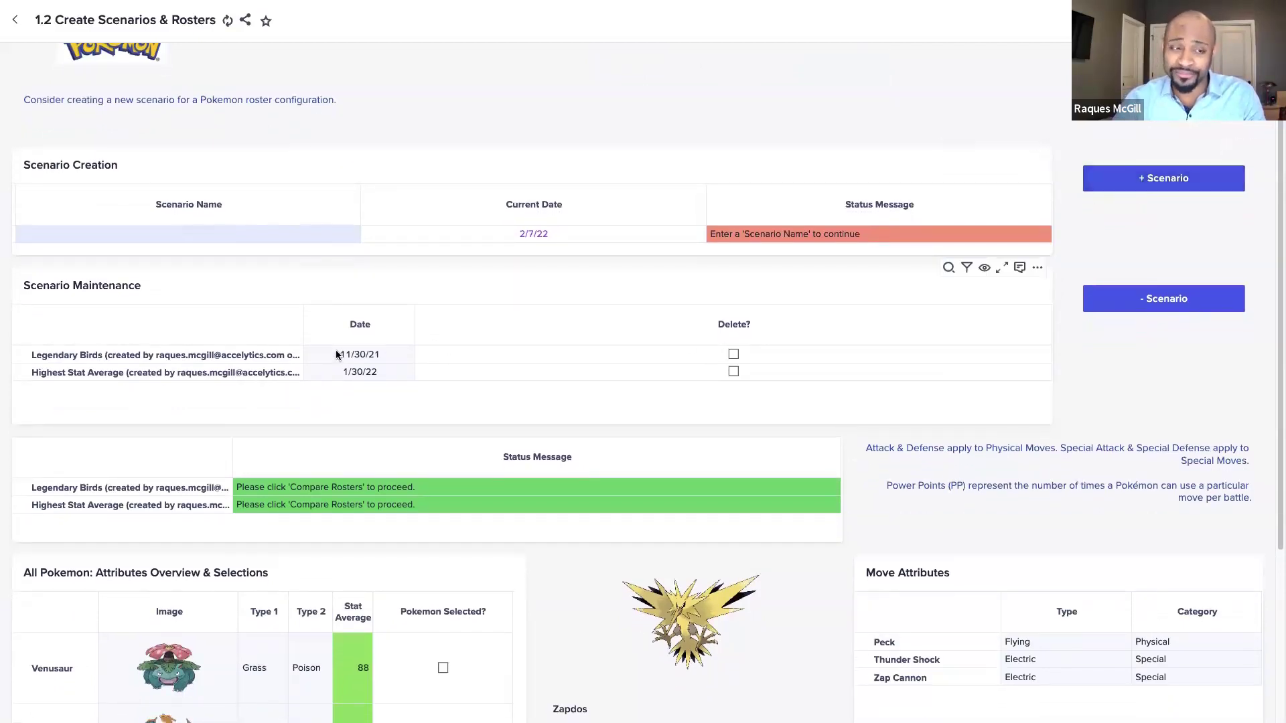
scroll(174, 323, down, 3)
click(212, 271)
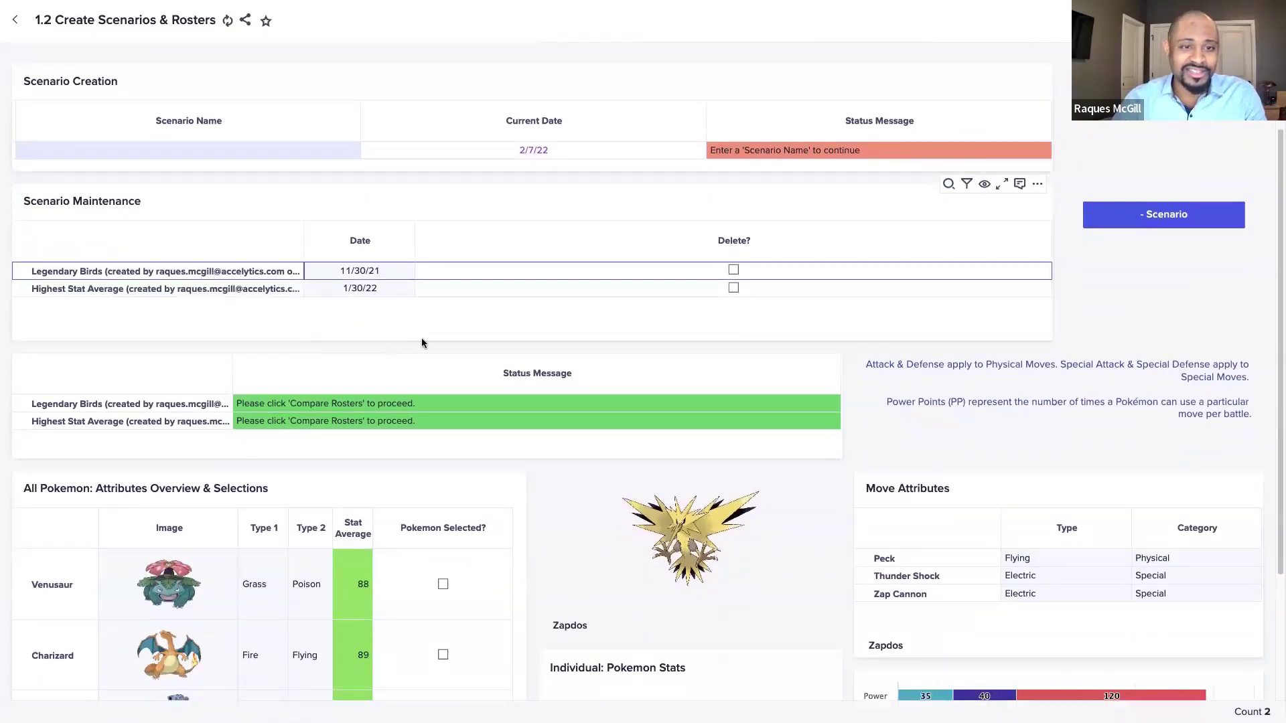
- Look through the All Pokemon selections for the Legendary Birds scenario and select the Zapdos row
scroll(538, 344, down, 1)
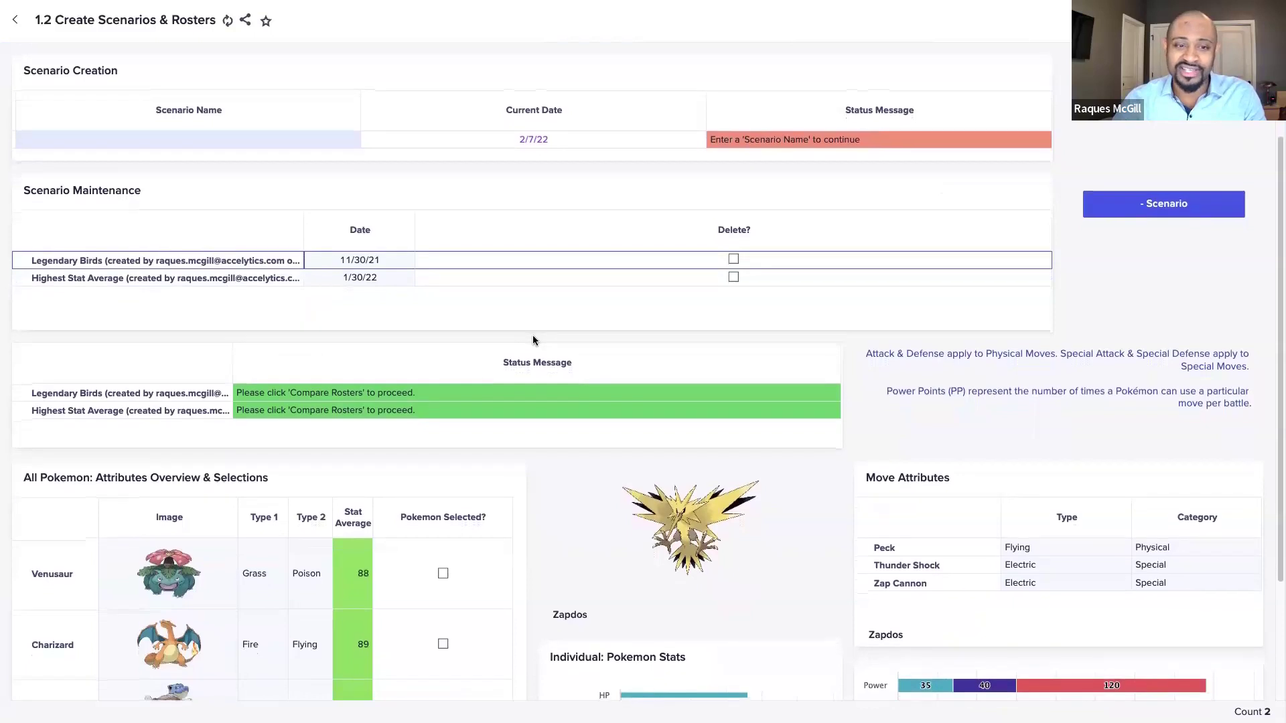
scroll(544, 482, down, 5)
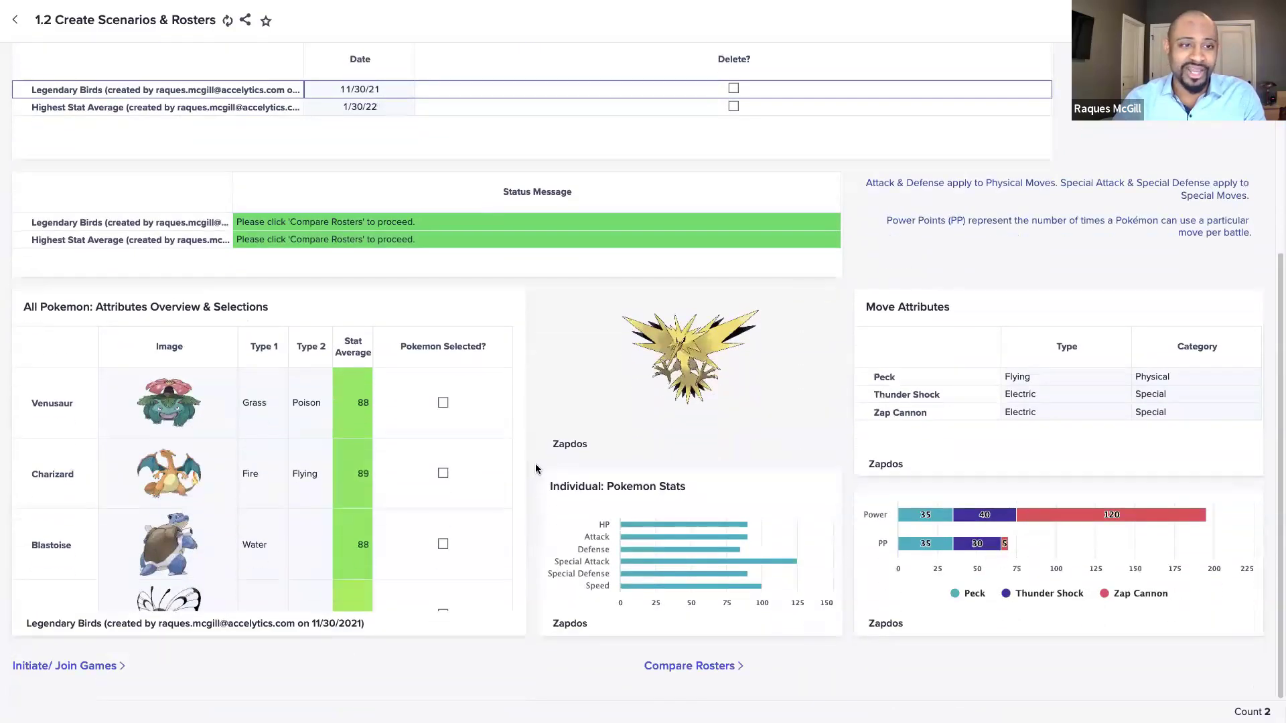
mouse_move(471, 373)
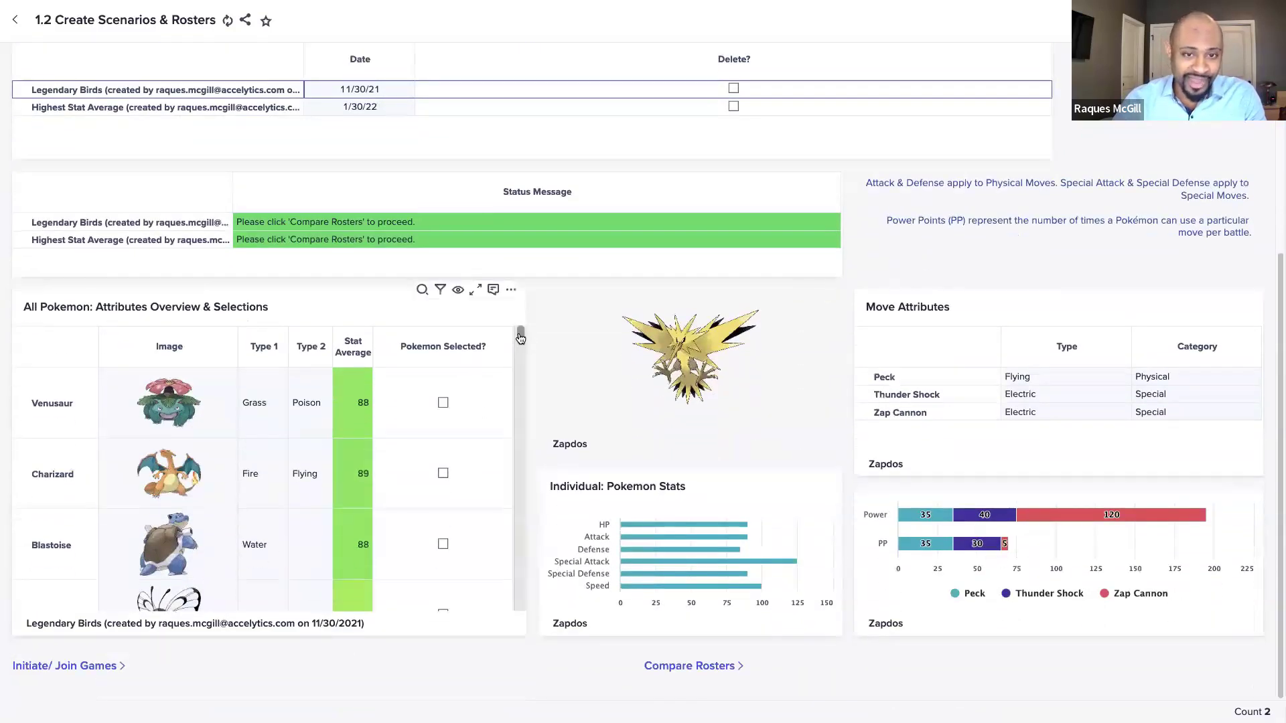
drag(521, 337, 517, 603)
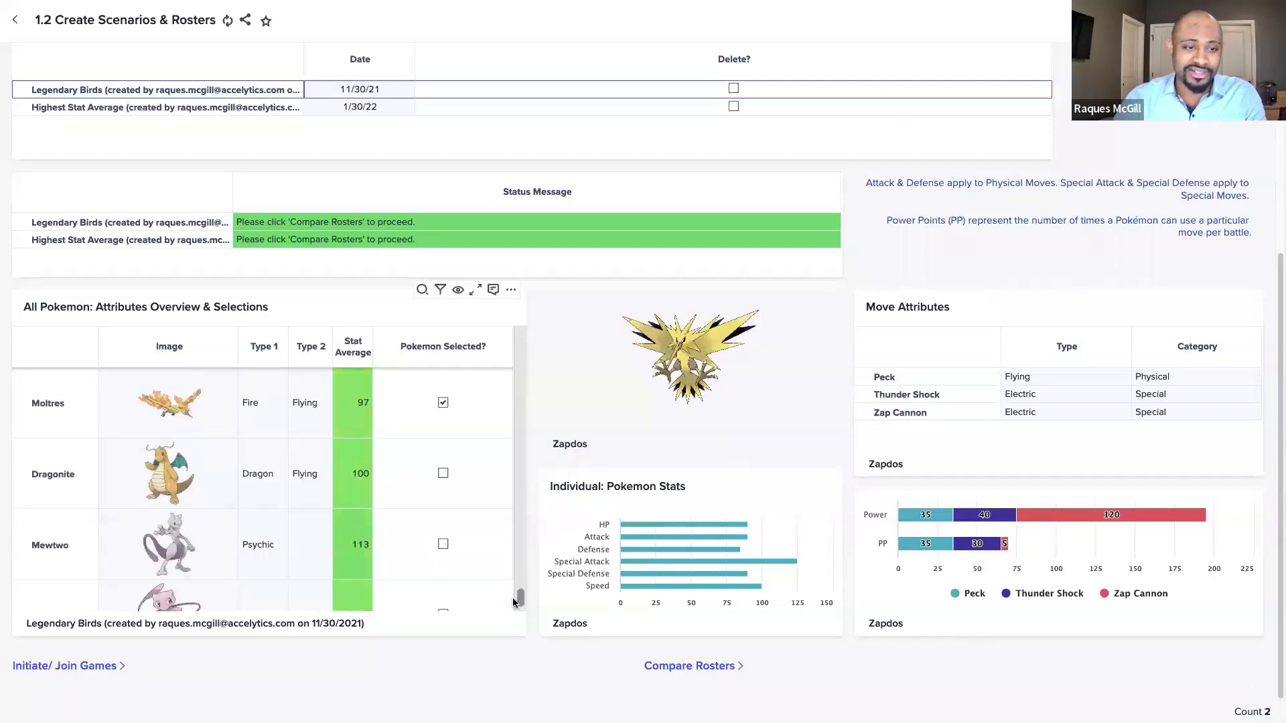
scroll(171, 495, up, 3)
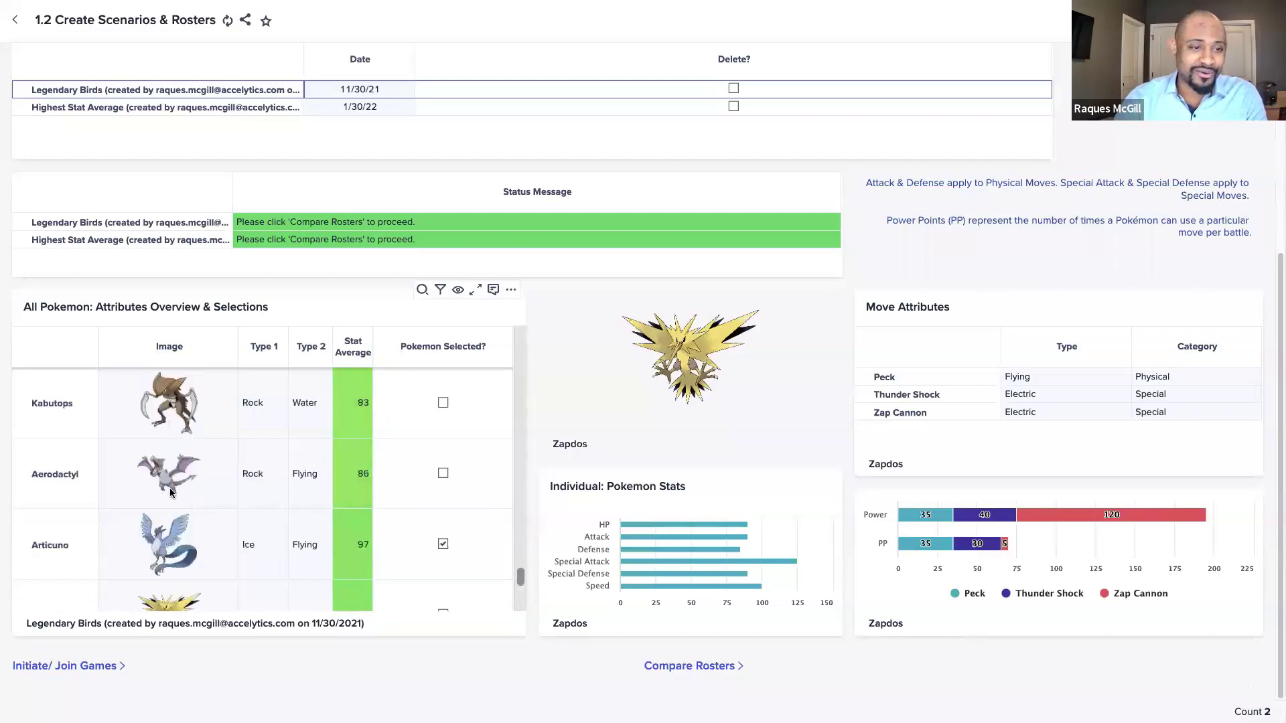
scroll(171, 481, down, 1)
click(50, 542)
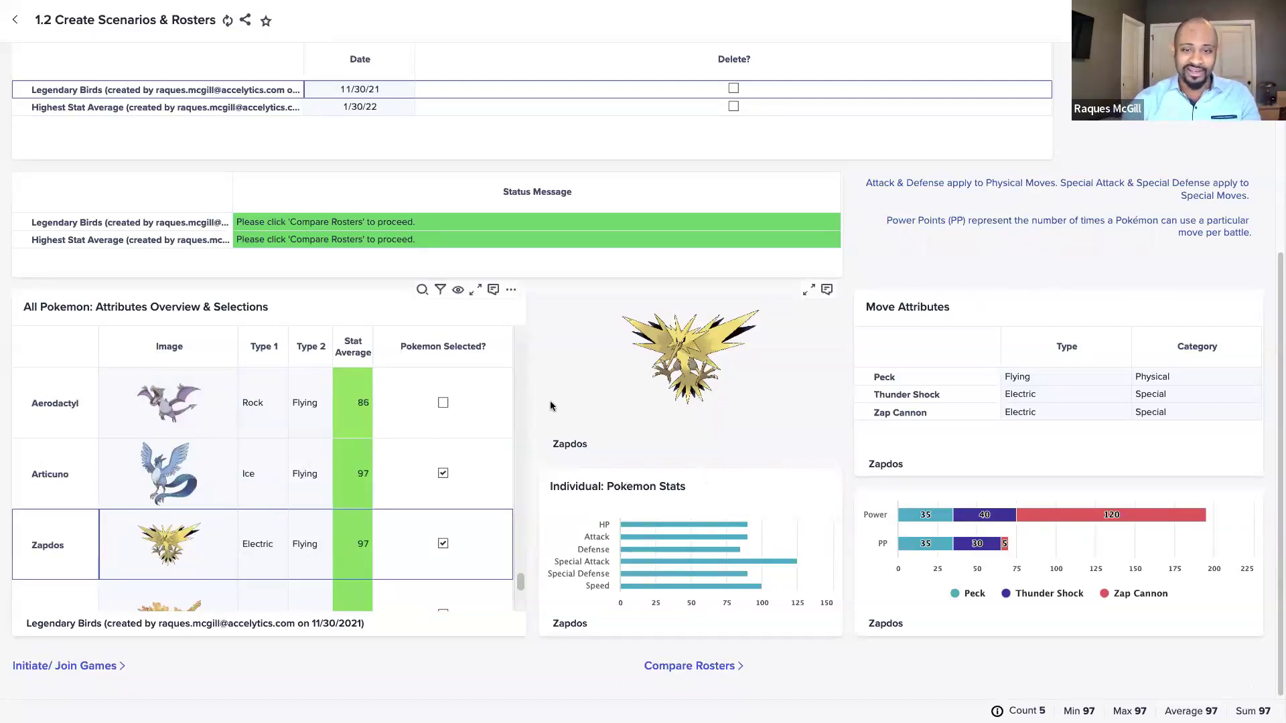
- Examine the individual stats and move attributes of Zapdos and Articuno, ending with Zapdos selected
mouse_move(652, 541)
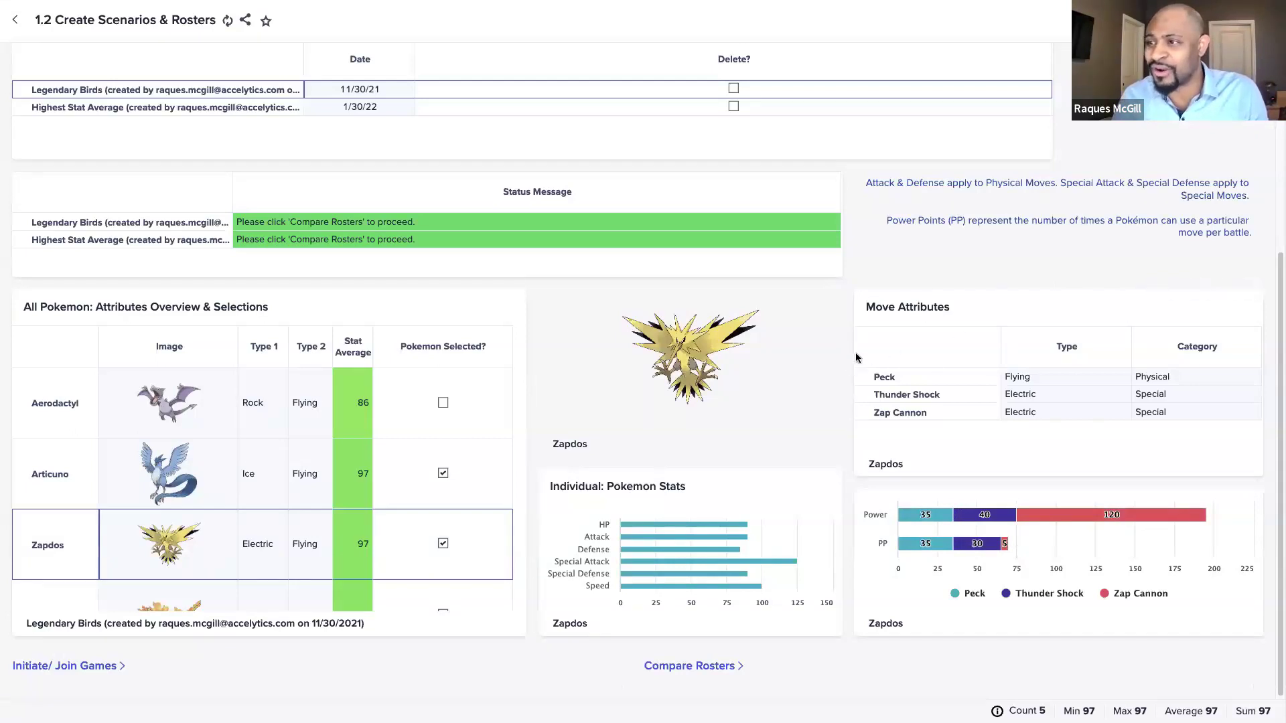
scroll(864, 373, down, 1)
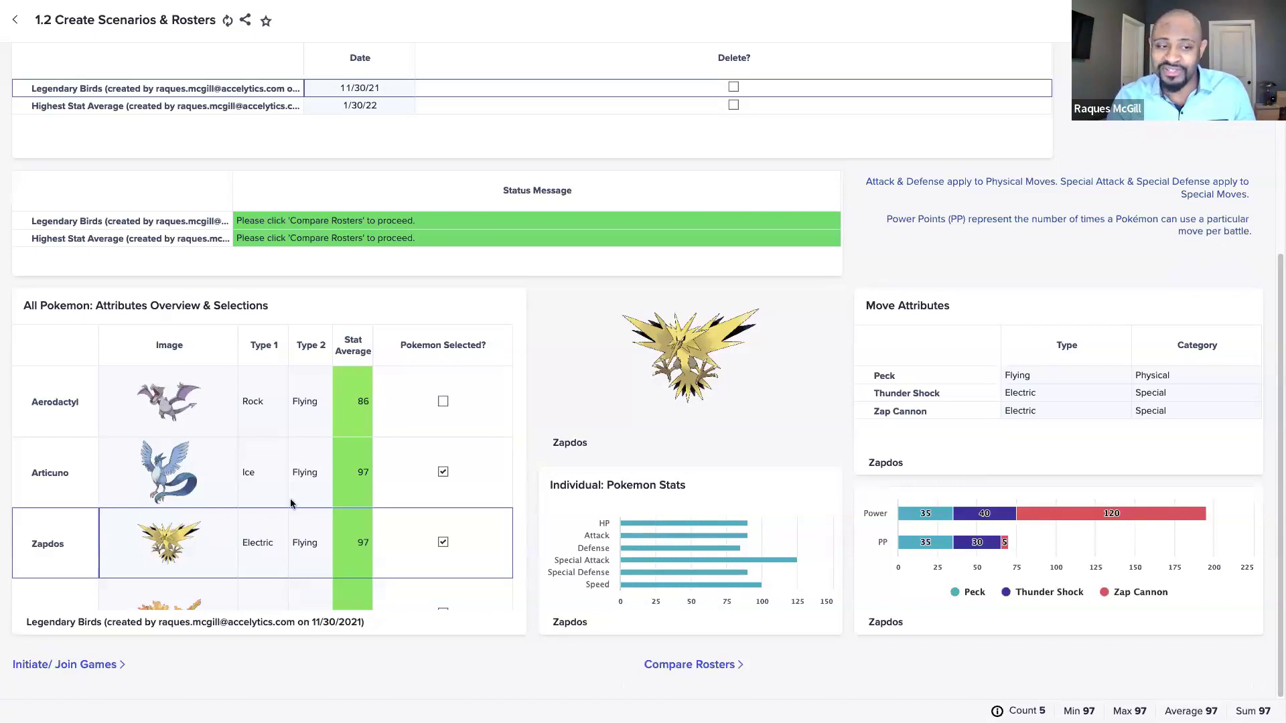
click(65, 476)
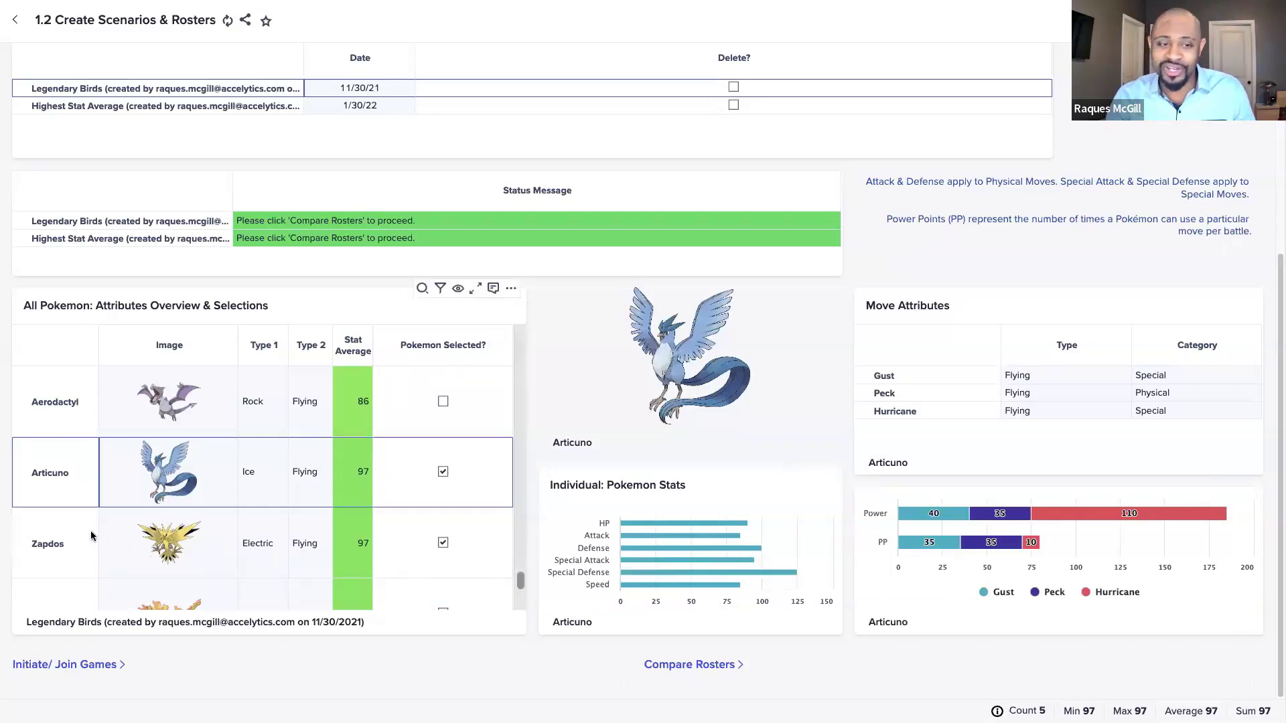
click(50, 545)
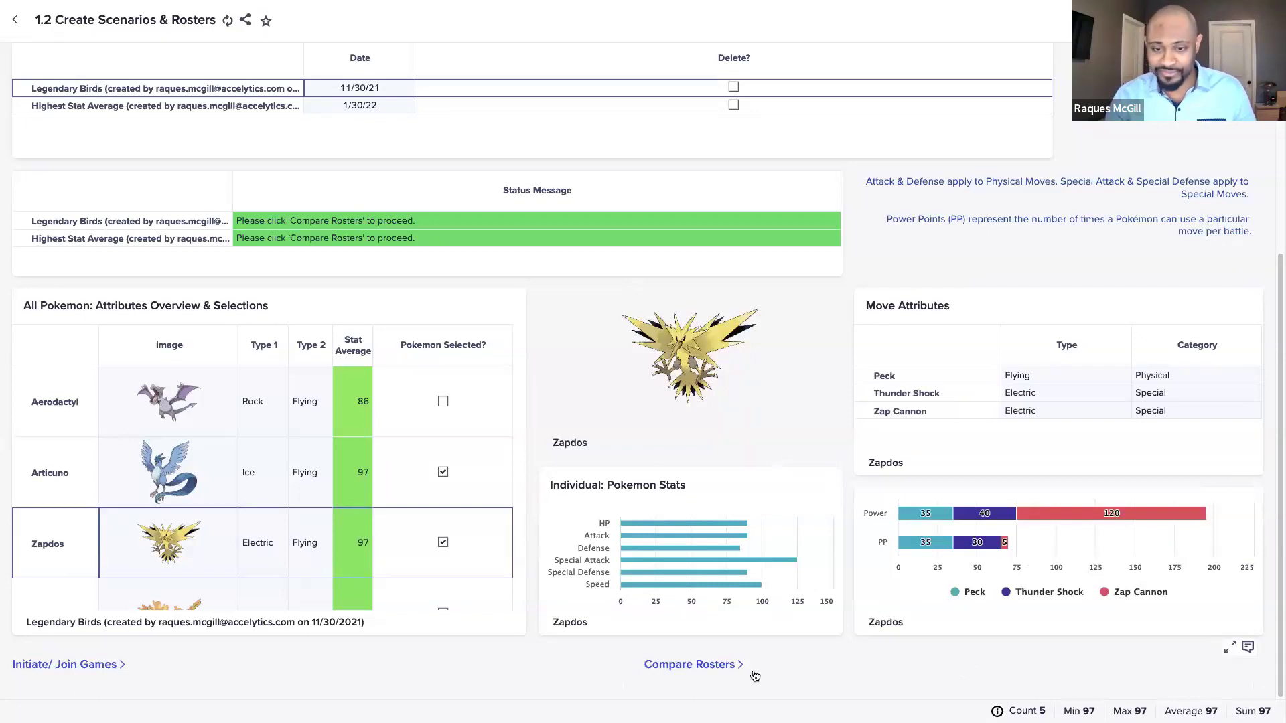
- Open the roster comparison page, review the activated game, and examine the Stat Average values in the scenario comparison chart
click(715, 666)
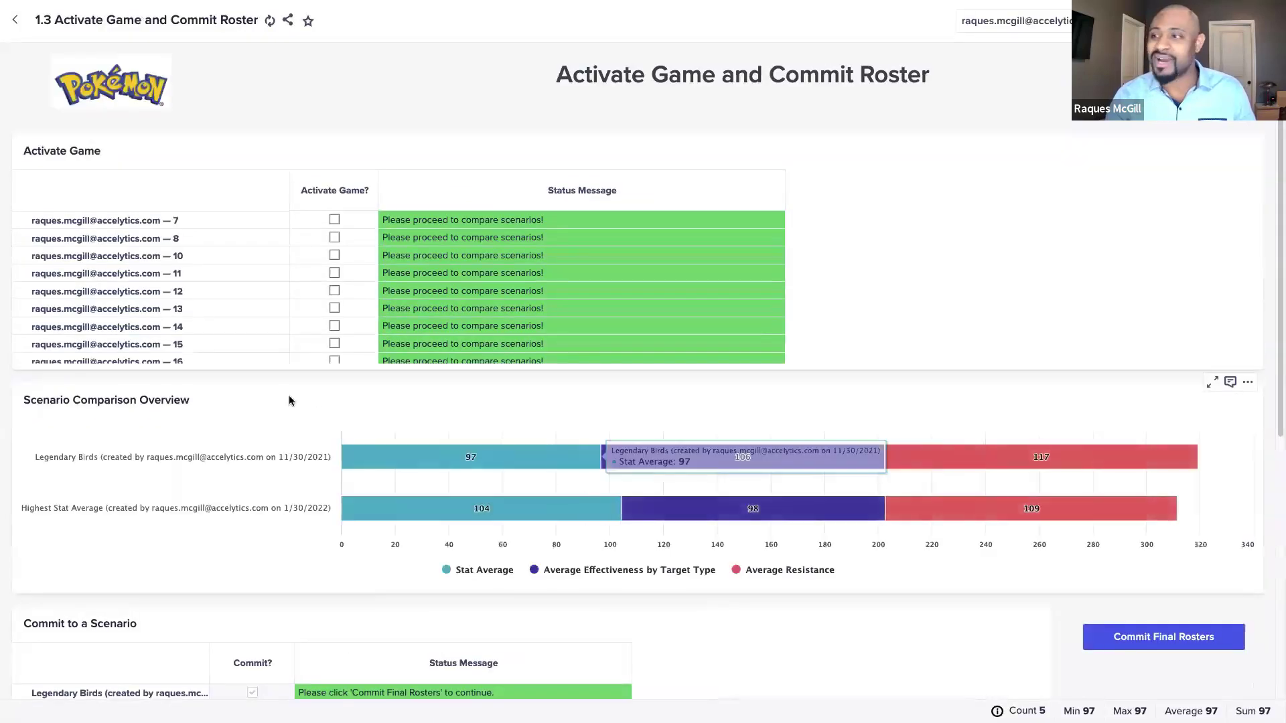
scroll(253, 278, down, 5)
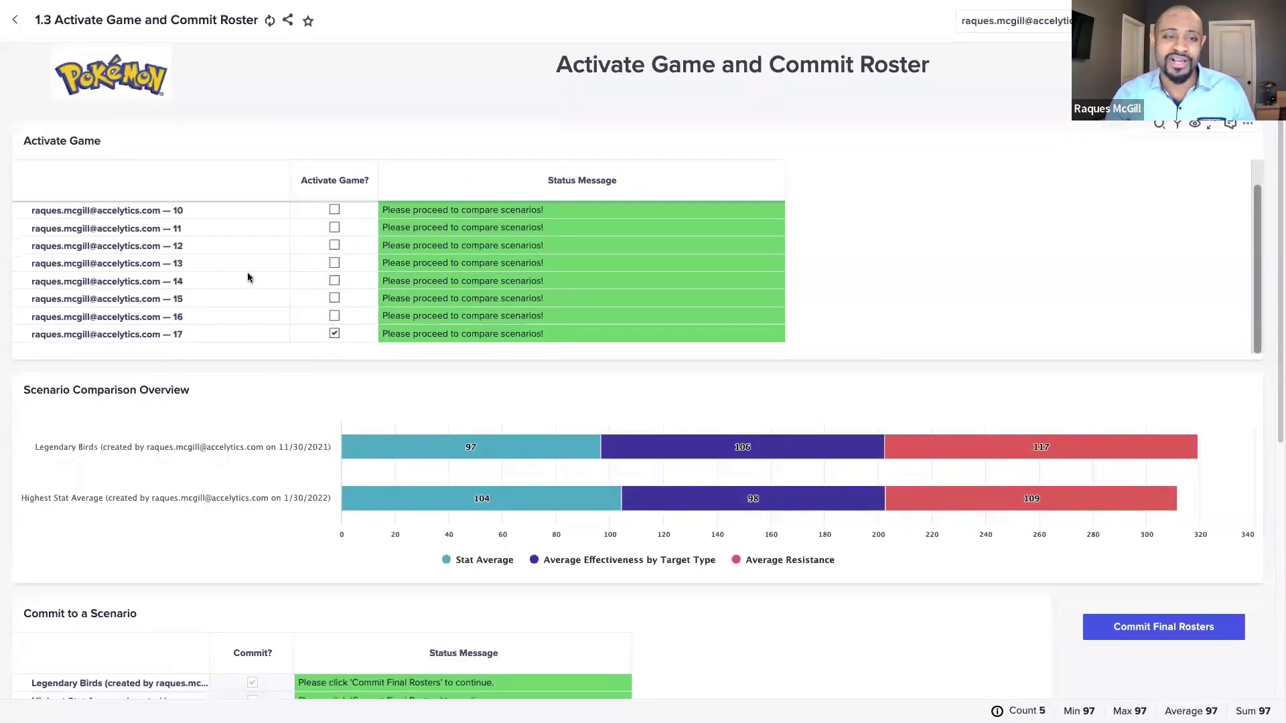
scroll(285, 349, down, 1)
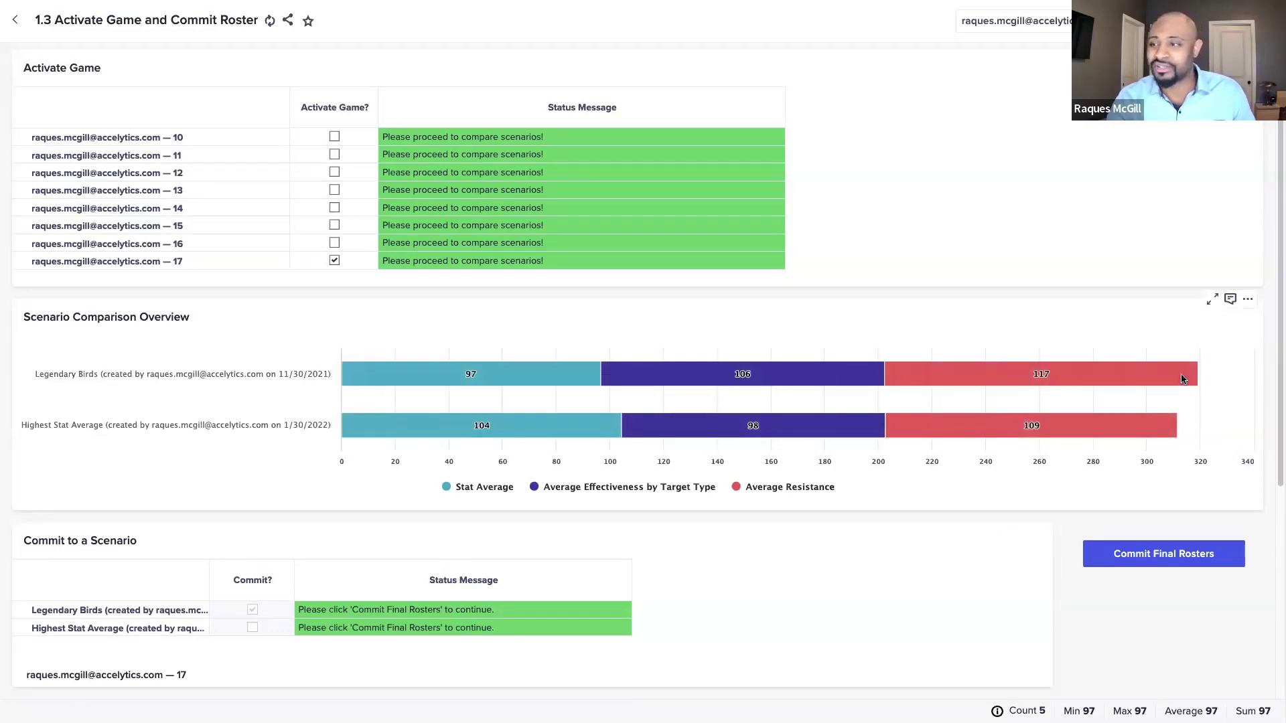
scroll(1031, 484, down, 2)
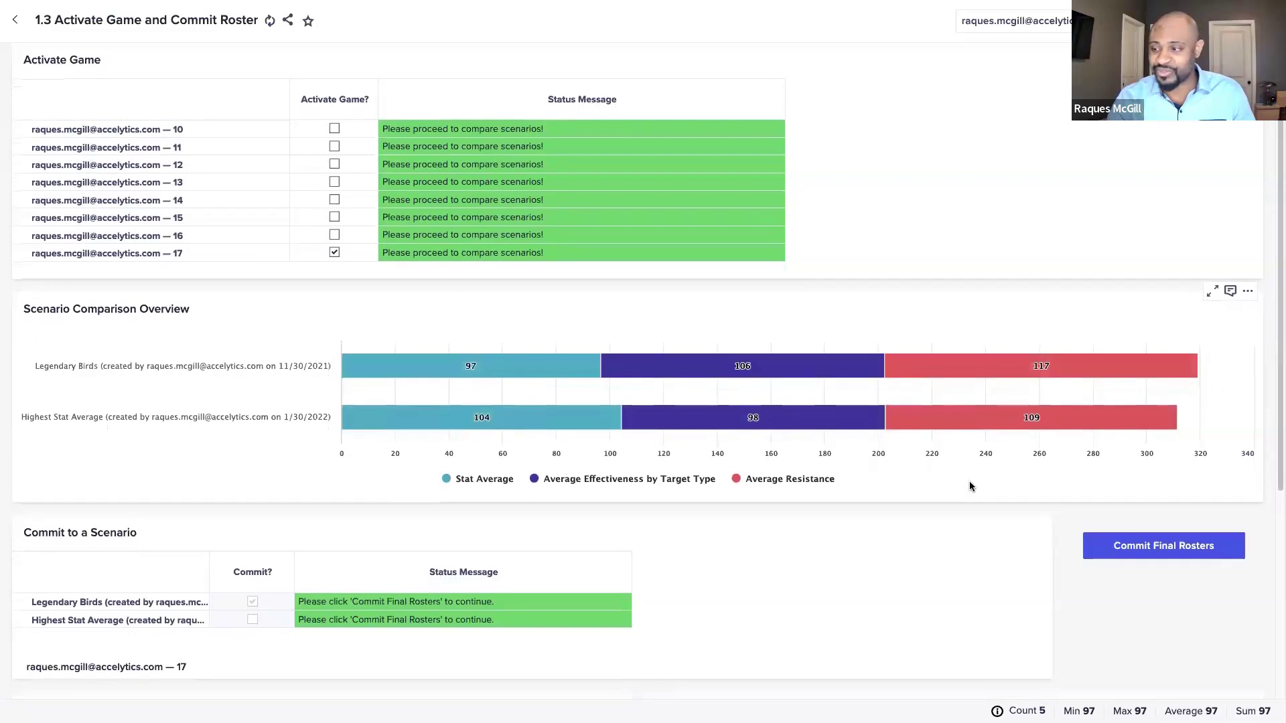
scroll(959, 497, down, 2)
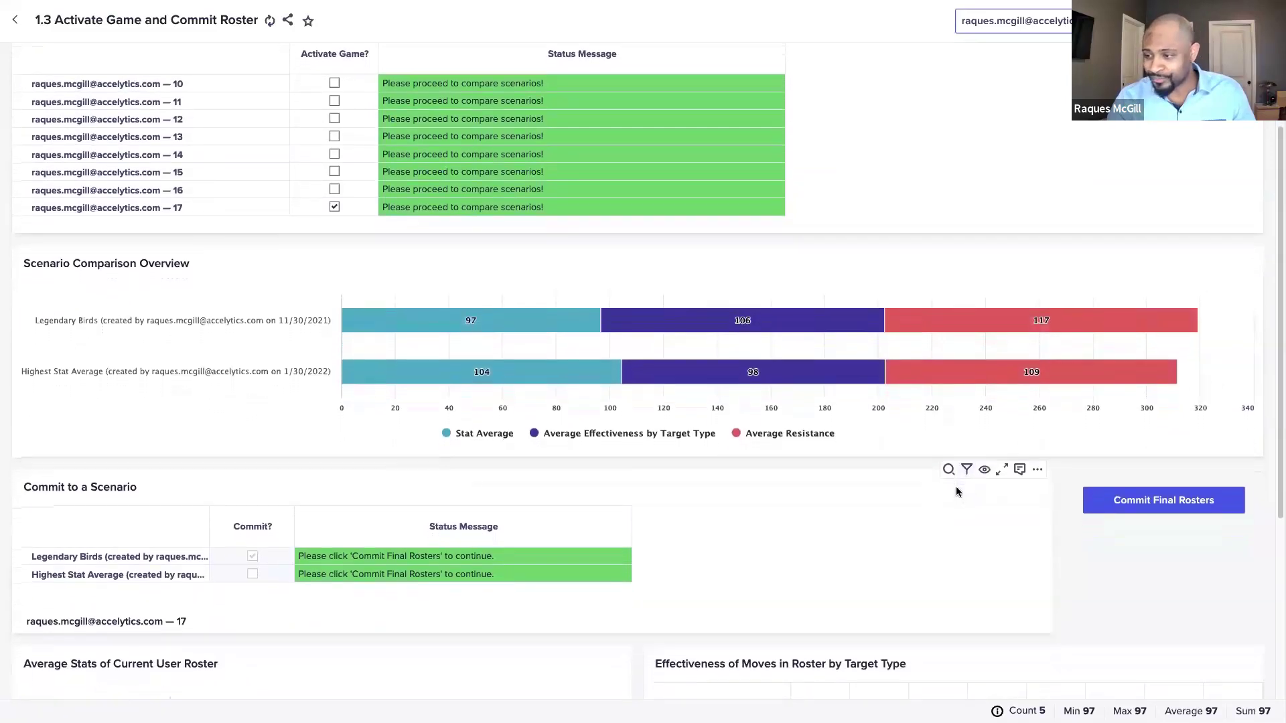
scroll(954, 493, down, 2)
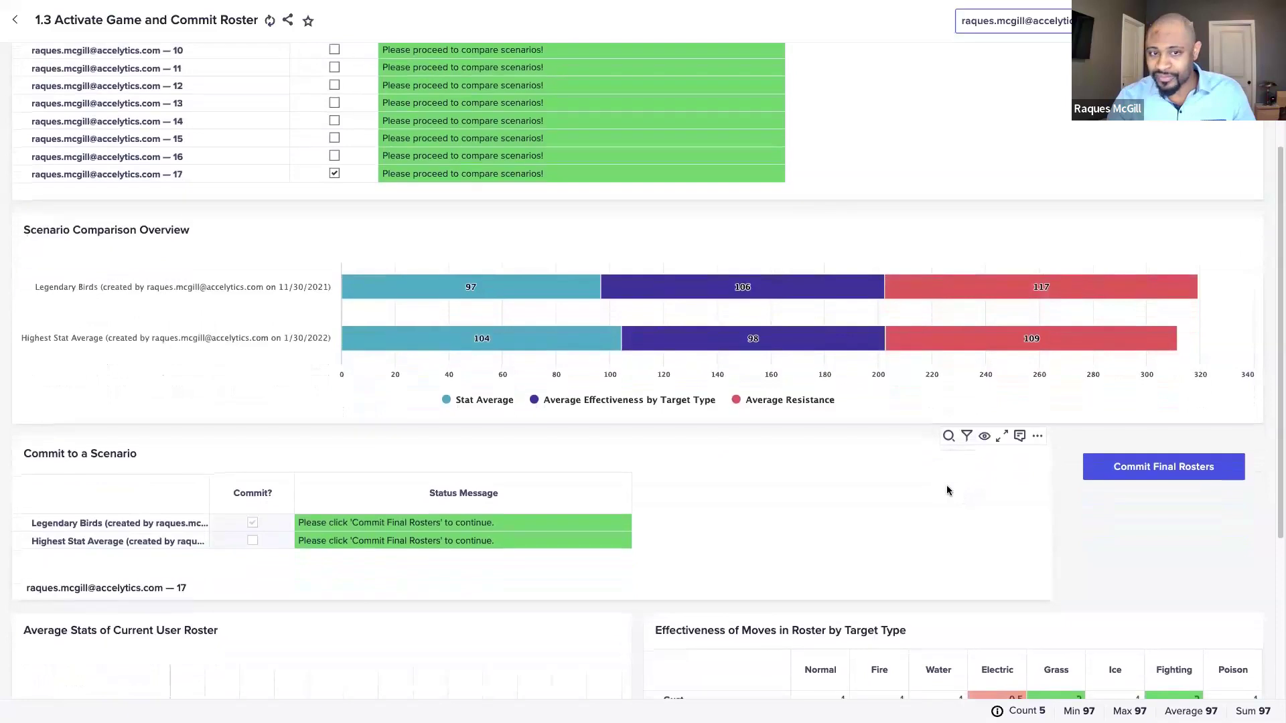
mouse_move(450, 339)
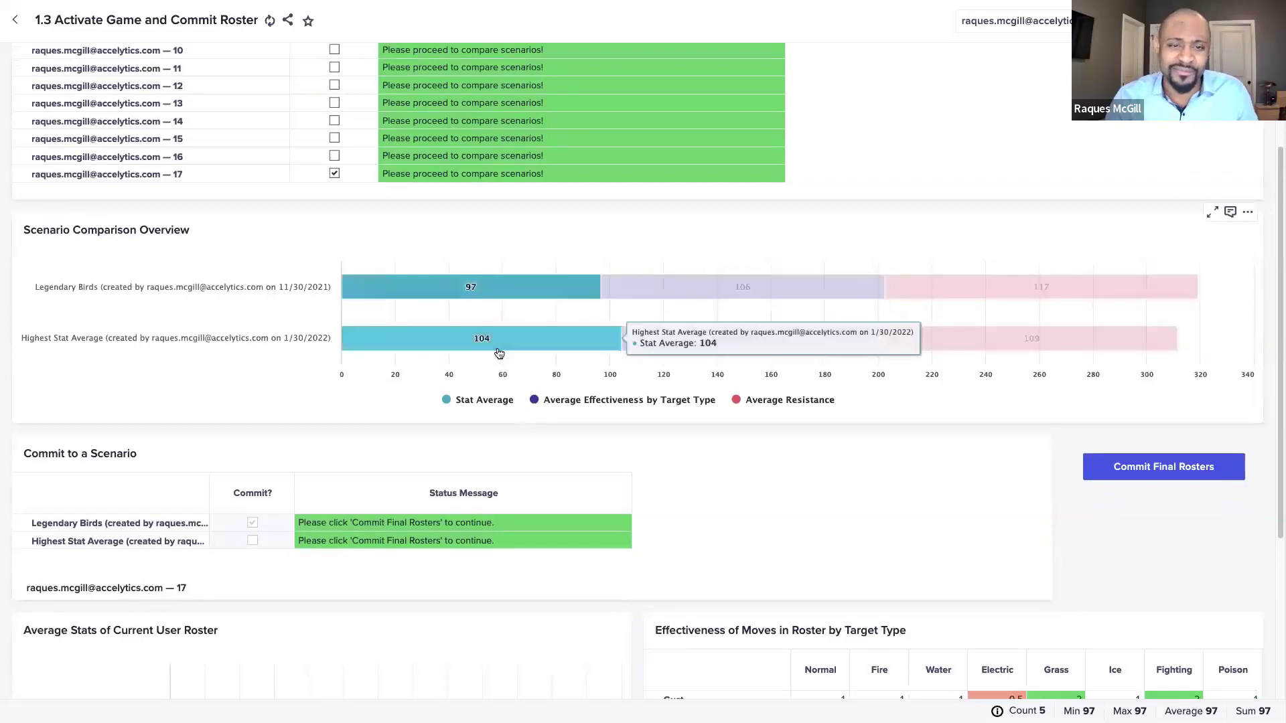
mouse_move(503, 320)
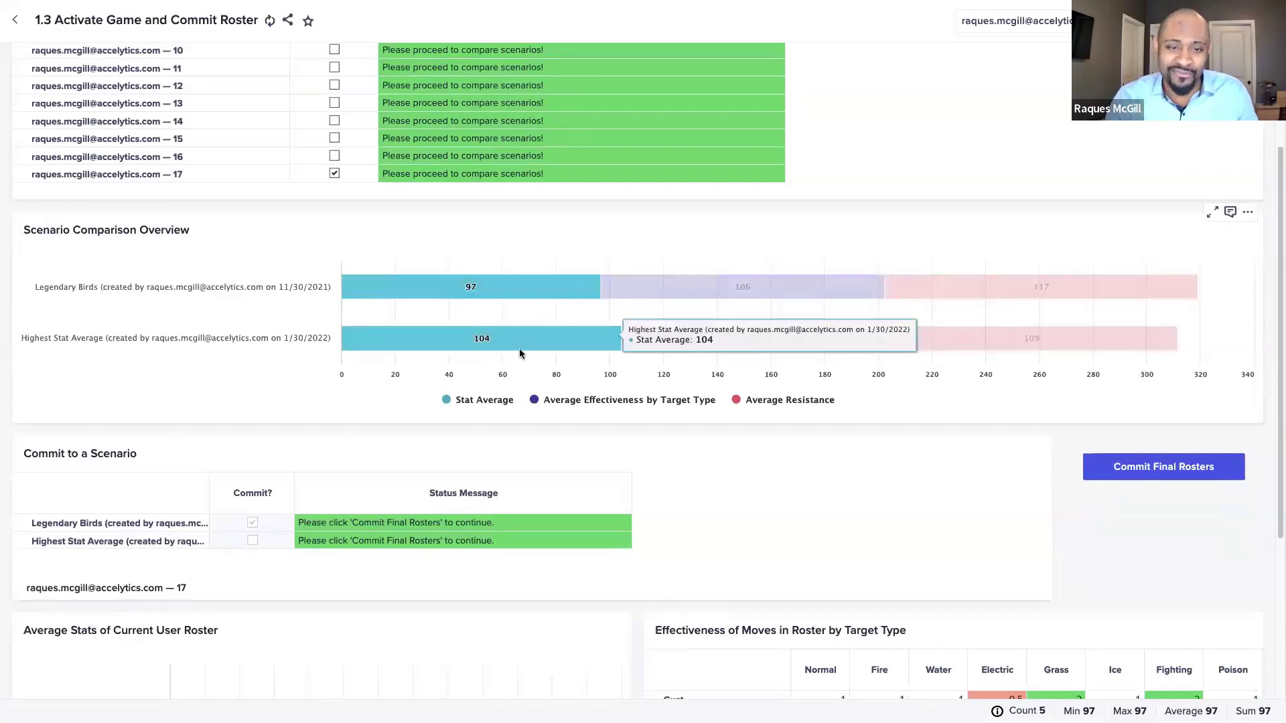
- Review the scenario comparison chart, the commit section, the current roster's average stats and its move effectiveness by target type
mouse_move(528, 293)
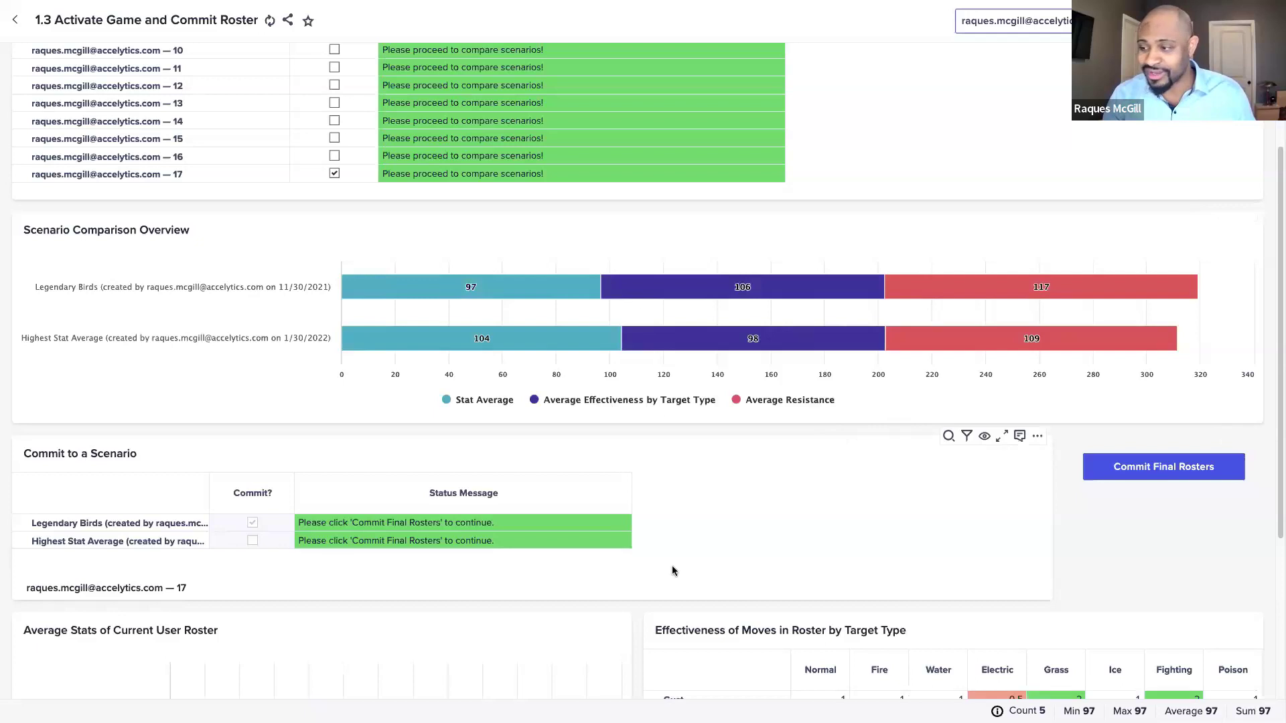
scroll(530, 520, down, 1)
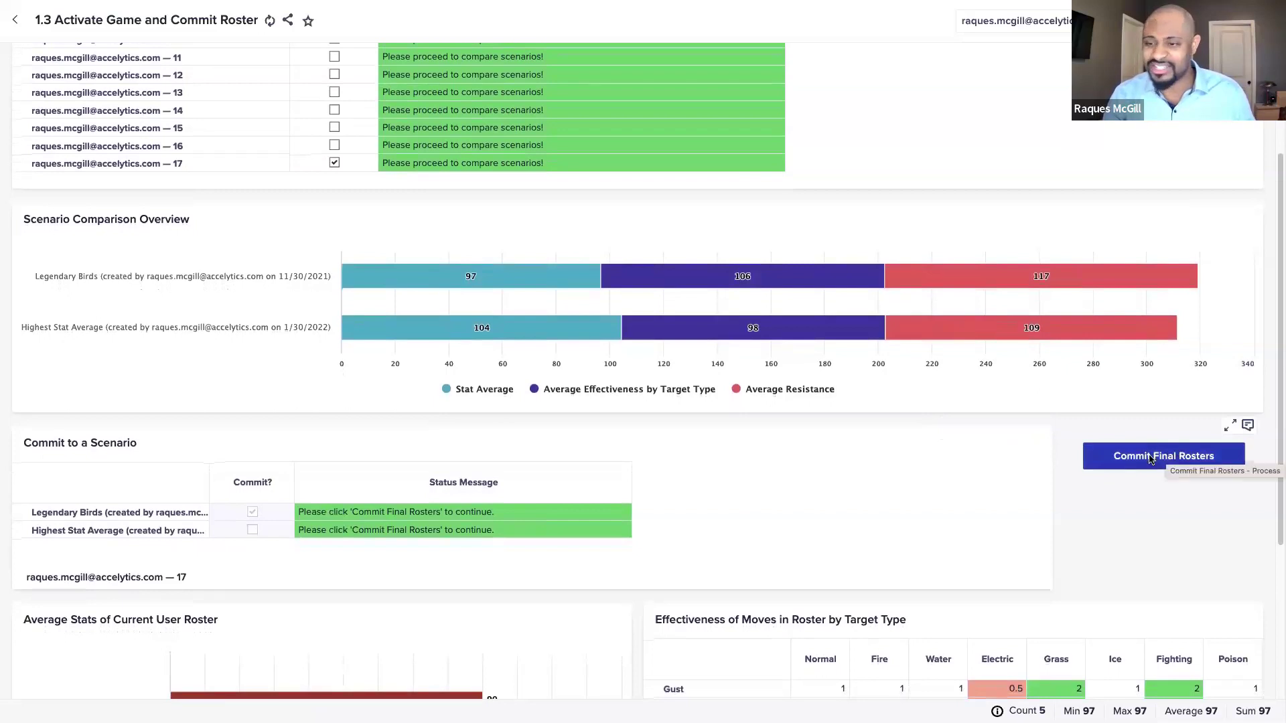
scroll(1139, 465, down, 1)
scroll(1102, 459, down, 2)
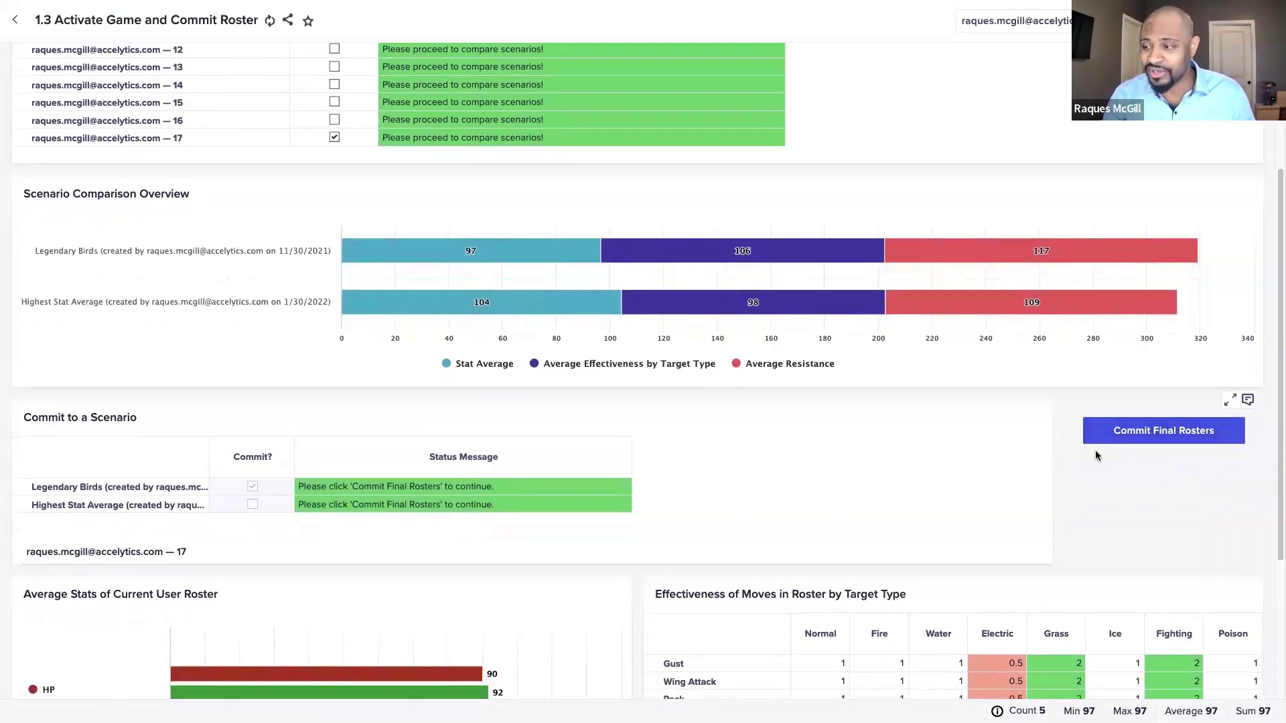
scroll(656, 573, down, 4)
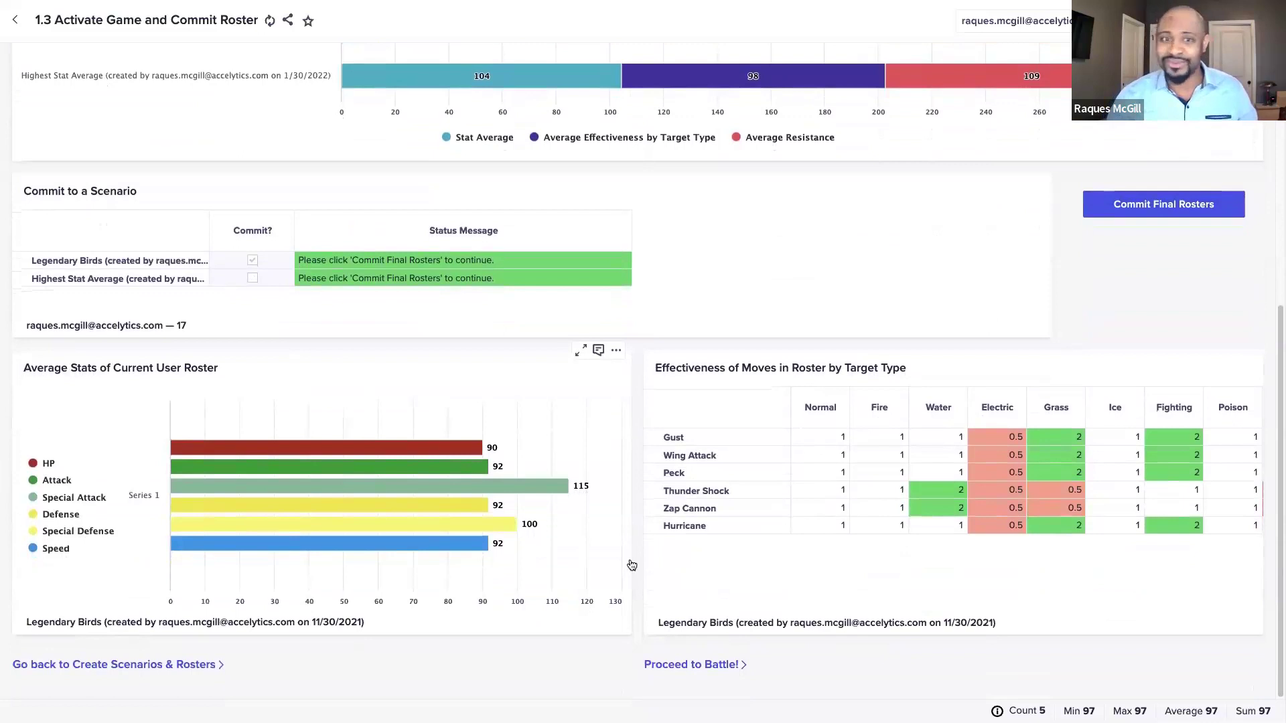
- Switch to the Microsoft PowerPoint presentation showing the Security Exercise slide
key(super+Tab)
key(super+Tab)
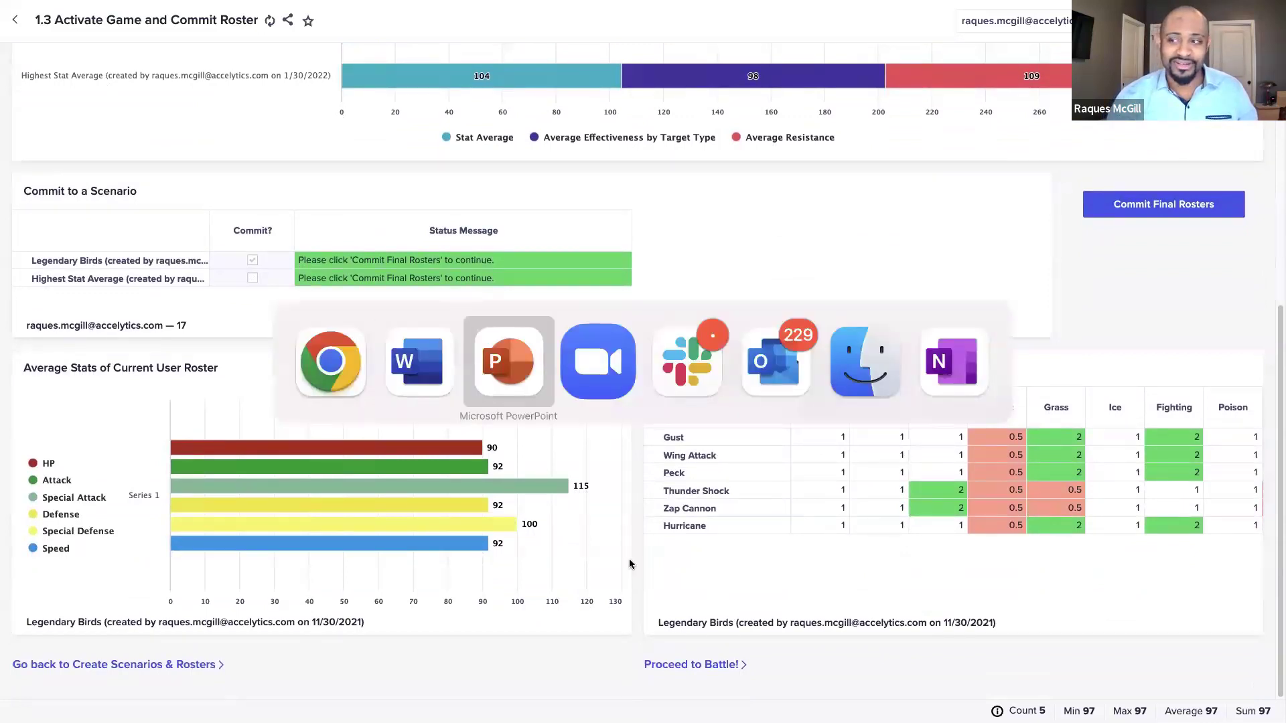
key(Escape)
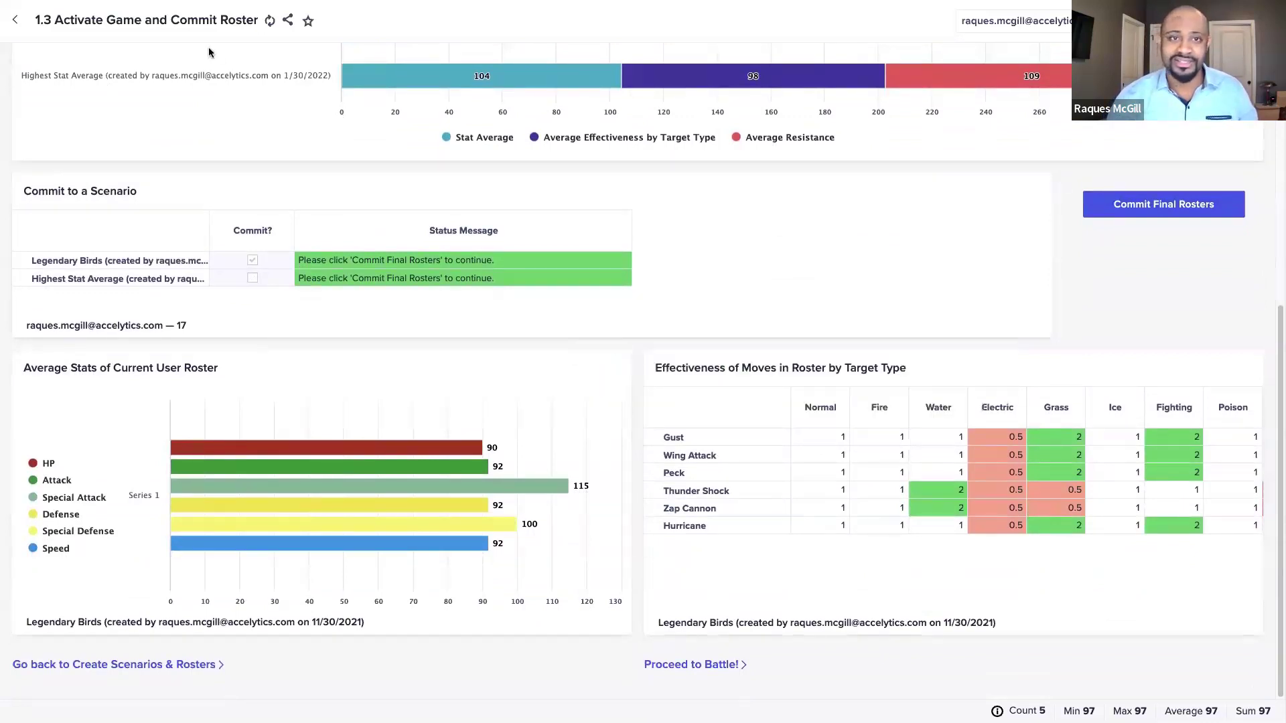
key(super+Tab)
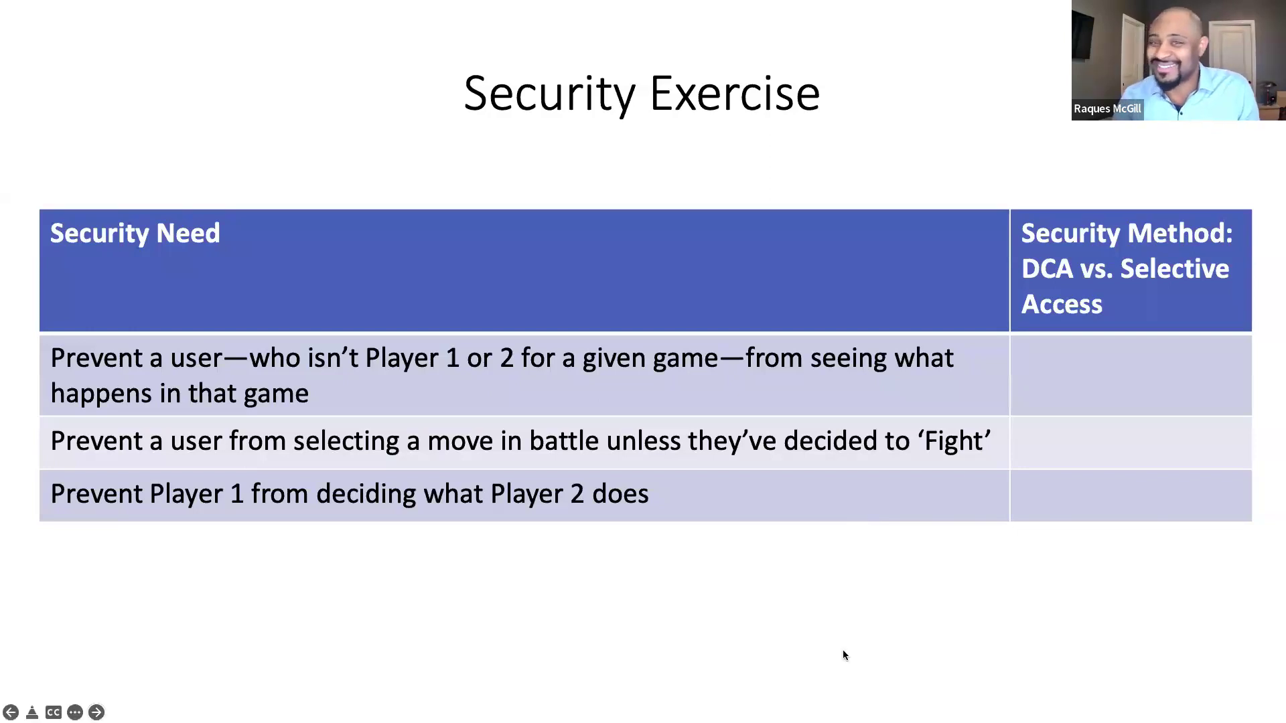